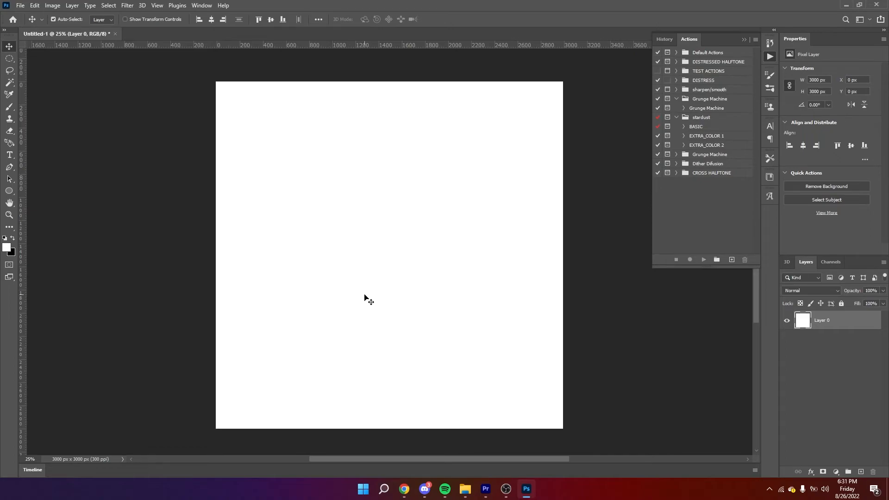
Step: Check the document's image dimensions and resolution without changing them
{"action": "left_click", "coordinate": [52, 5]}
{"action": "left_click", "coordinate": [74, 75]}
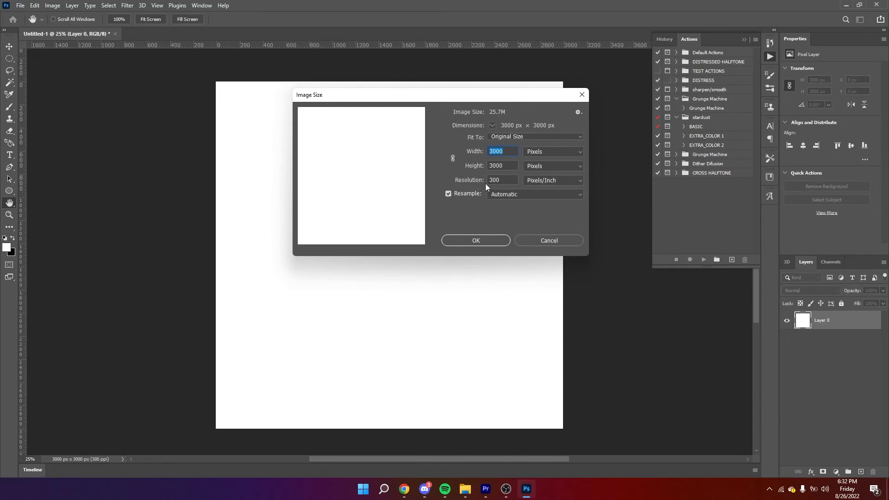
{"action": "left_click", "coordinate": [488, 240]}
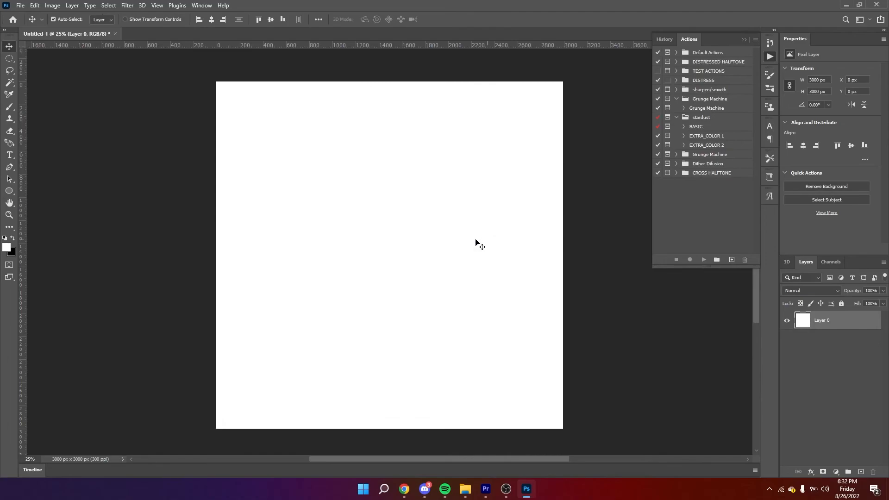
Step: Fill Layer 0 with solid black
{"action": "key", "text": "ctrl"}
{"action": "key", "text": "ctrl+BackSpace"}
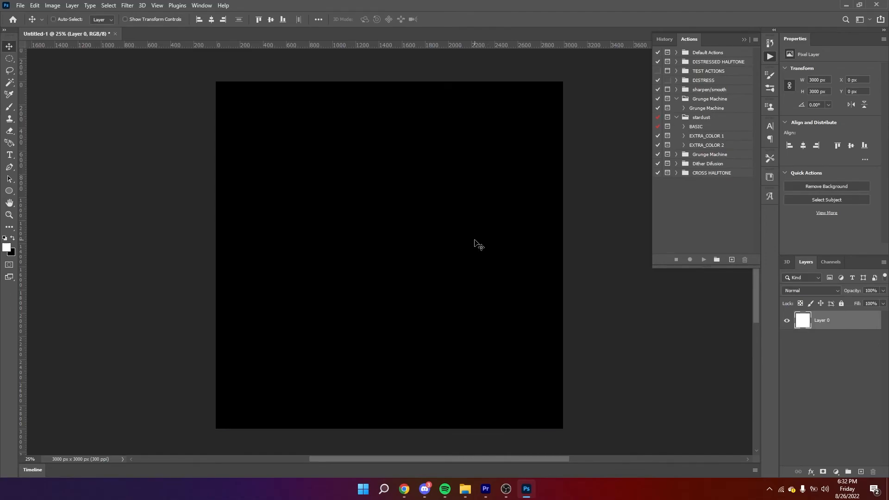
Step: Add the white text HOLY GRUNGE on two lines near the middle of the canvas
{"action": "left_click", "coordinate": [10, 155]}
{"action": "left_click", "coordinate": [397, 252]}
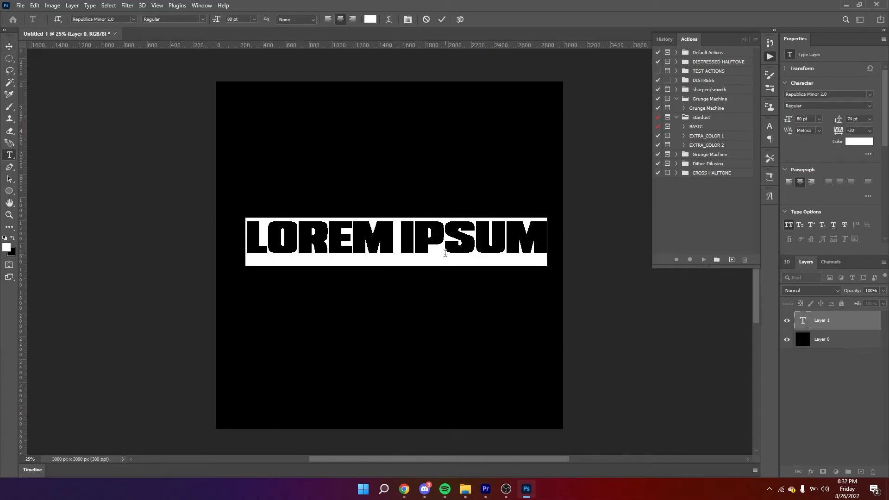
{"action": "type", "text": "HOLY"}
{"action": "key", "text": "Return"}
{"action": "type", "text": "GRUYN"}
{"action": "key", "text": "BackSpace"}
{"action": "key", "text": "BackSpace"}
{"action": "key", "text": "BackSpace"}
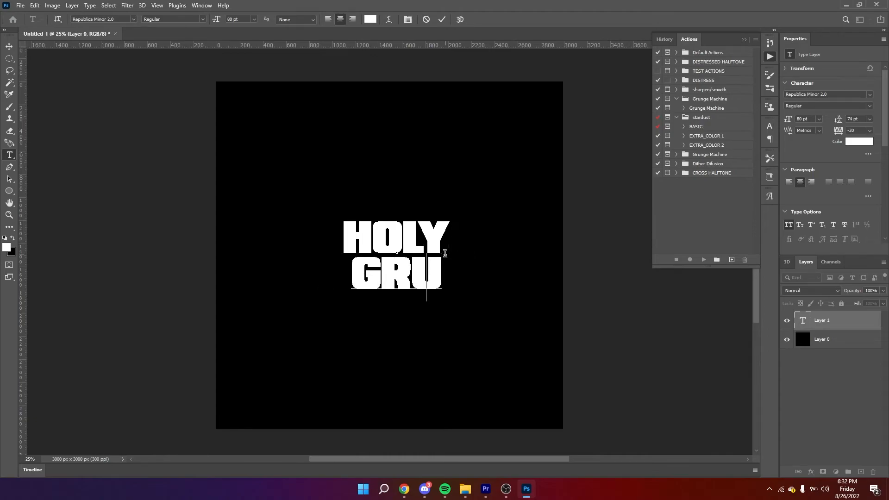
{"action": "type", "text": "UNGE"}
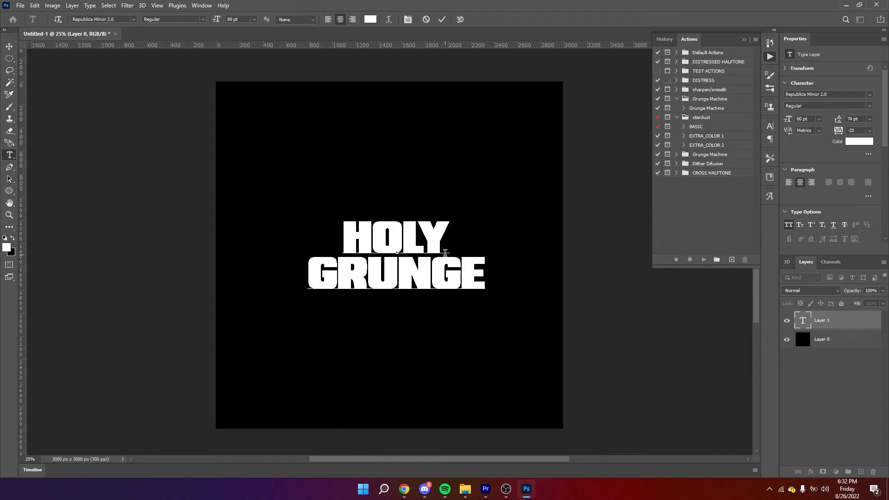
{"action": "left_click", "coordinate": [9, 47]}
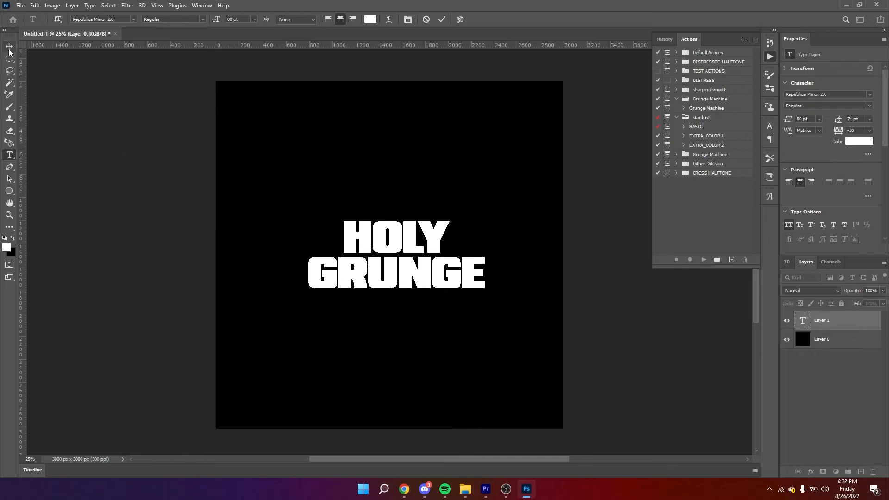
Step: Scale the HOLY GRUNGE text up to about 103 pt and centre it on the canvas
{"action": "key", "text": "ctrl+t"}
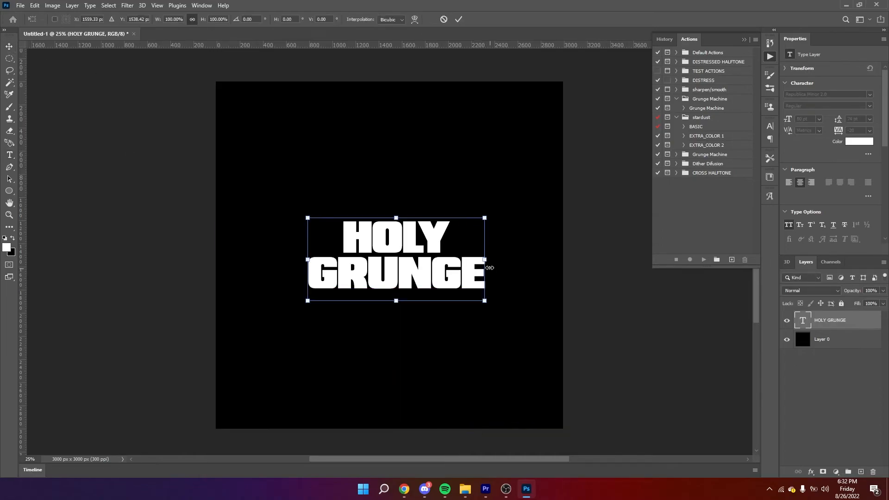
{"action": "left_click_drag", "start_coordinate": [490, 259], "coordinate": [511, 259]}
{"action": "left_click_drag", "start_coordinate": [473, 283], "coordinate": [466, 282]}
{"action": "left_click", "coordinate": [459, 19]}
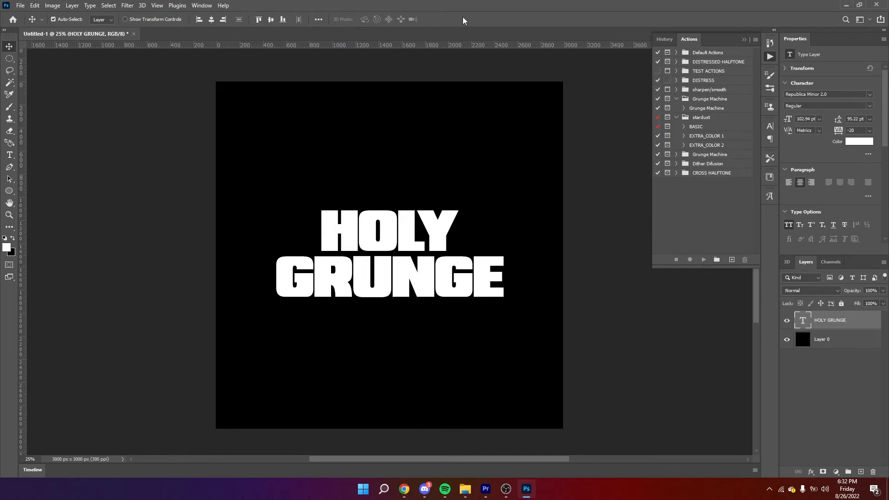
{"action": "mouse_move", "coordinate": [486, 229]}
{"action": "left_mouse_down"}
{"action": "mouse_move", "coordinate": [488, 207]}
{"action": "mouse_move", "coordinate": [491, 244]}
{"action": "left_mouse_up"}
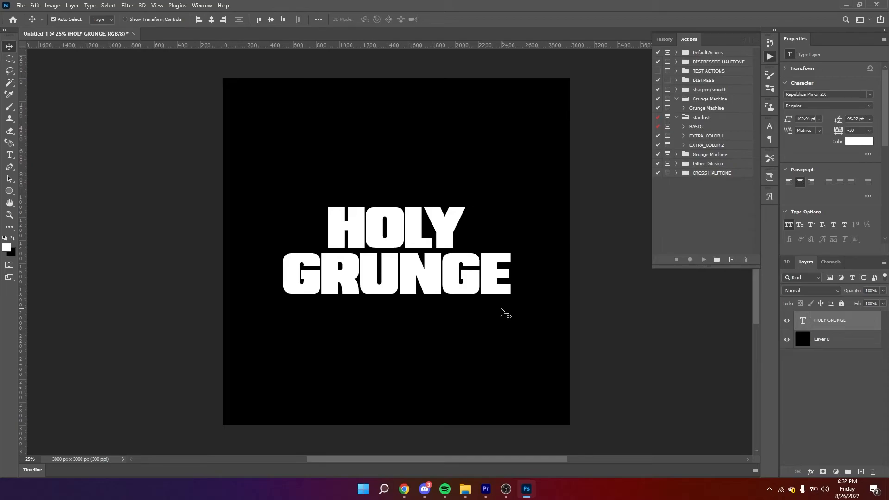
Step: Switch to Chrome and examine the Grunge Machine product page, including its preview images and feature list
{"action": "mouse_move", "coordinate": [411, 490]}
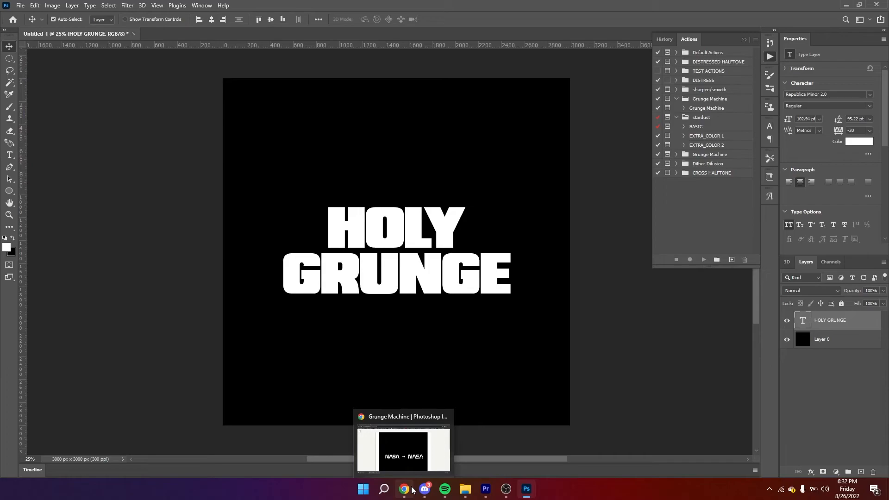
{"action": "left_click", "coordinate": [415, 467]}
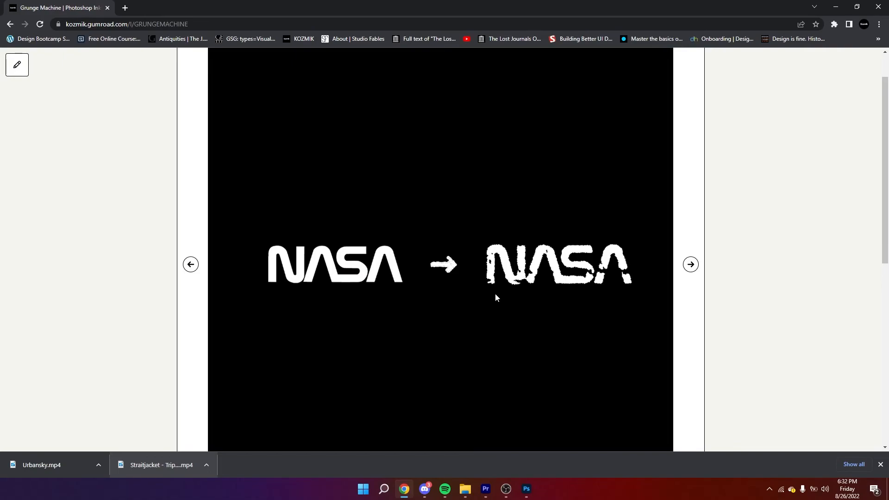
{"action": "scroll", "coordinate": [496, 298], "scroll_direction": "down", "scroll_amount": 2}
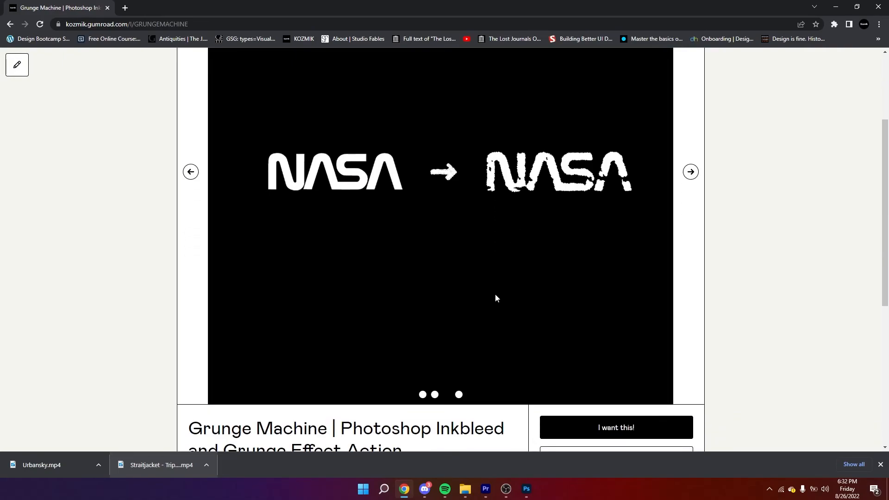
{"action": "scroll", "coordinate": [495, 298], "scroll_direction": "up", "scroll_amount": 1}
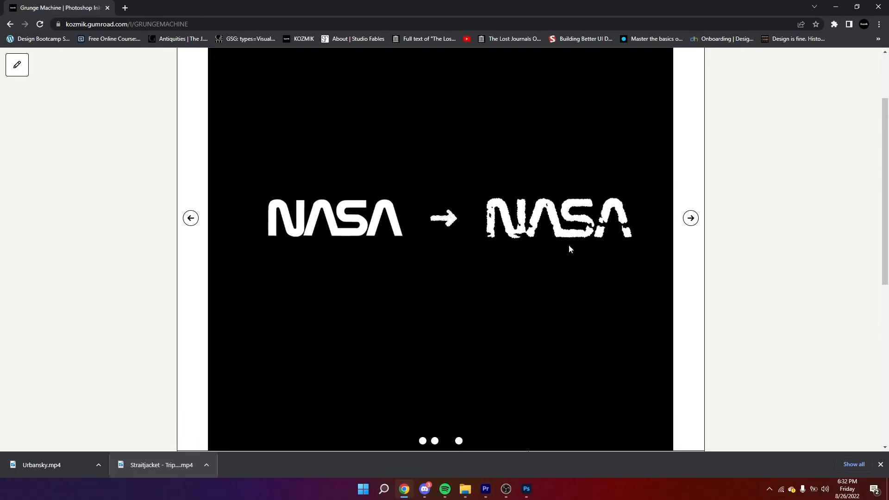
{"action": "left_click", "coordinate": [685, 219]}
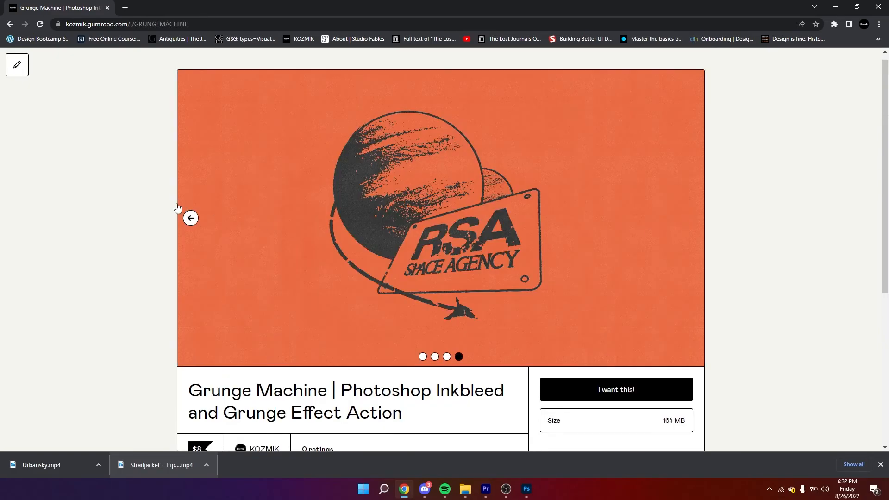
{"action": "left_click", "coordinate": [191, 218]}
{"action": "left_click", "coordinate": [190, 309]}
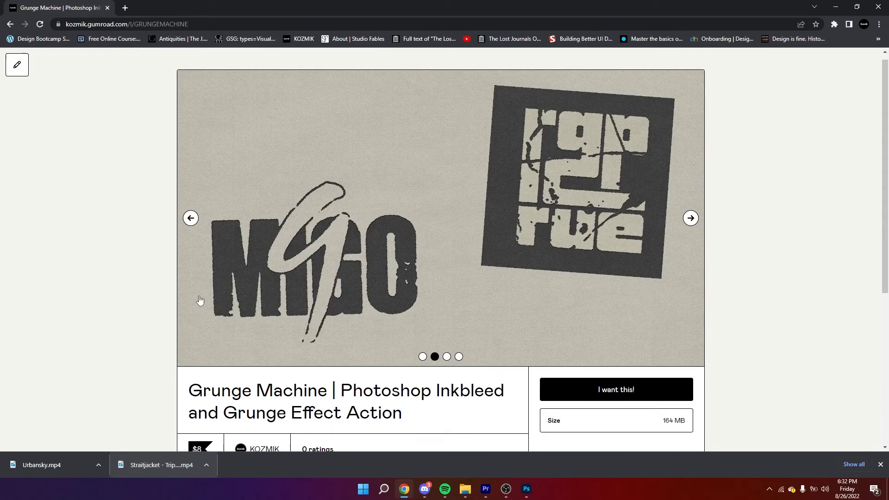
{"action": "scroll", "coordinate": [200, 301], "scroll_direction": "down", "scroll_amount": 5}
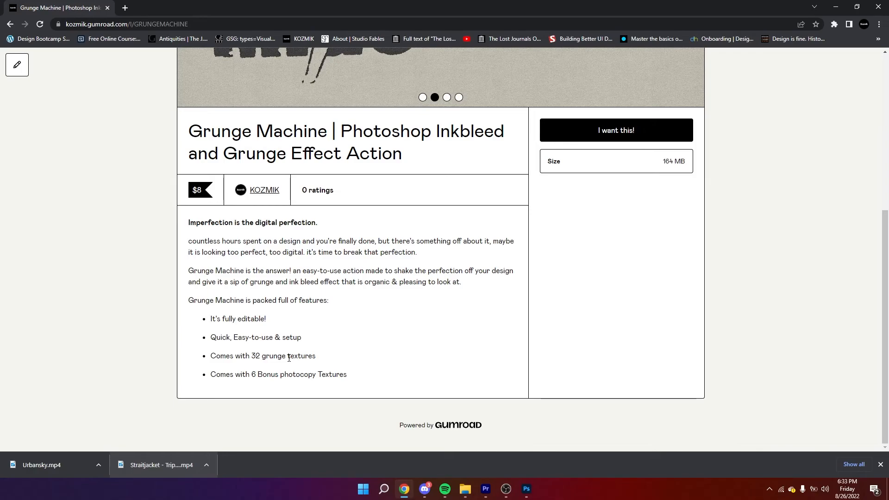
{"action": "scroll", "coordinate": [288, 359], "scroll_direction": "up", "scroll_amount": 5}
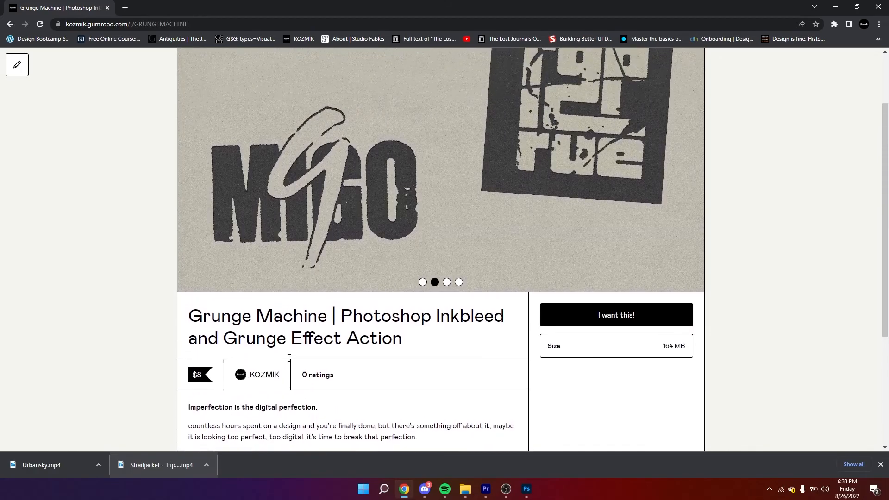
{"action": "scroll", "coordinate": [289, 360], "scroll_direction": "up", "scroll_amount": 1}
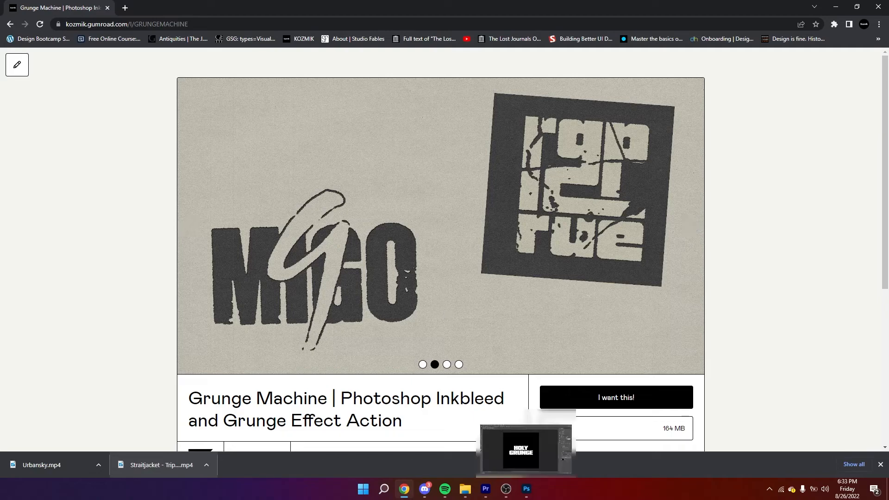
Step: Return to Photoshop and run the expanded set's Grunge Machine action on the HOLY GRUNGE text, using the Grunge_Map_08 texture
{"action": "left_click", "coordinate": [535, 493]}
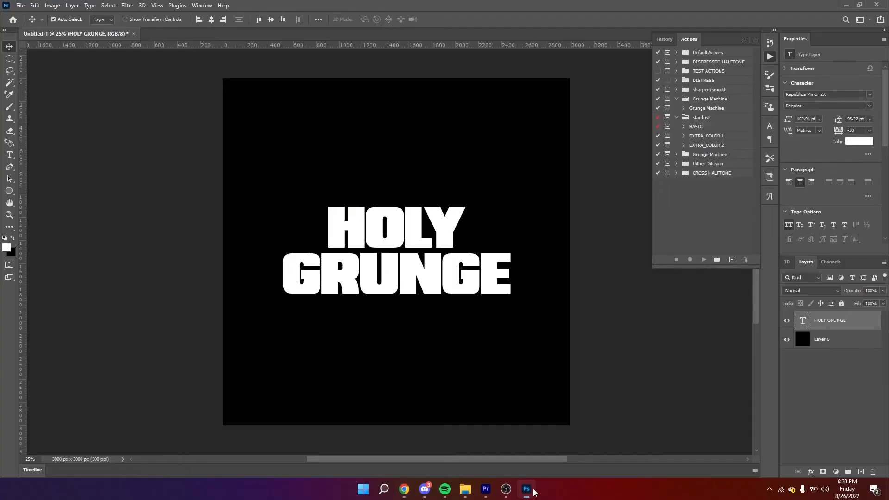
{"action": "mouse_move", "coordinate": [444, 291]}
{"action": "left_mouse_down"}
{"action": "mouse_move", "coordinate": [456, 291]}
{"action": "mouse_move", "coordinate": [436, 281]}
{"action": "left_mouse_up"}
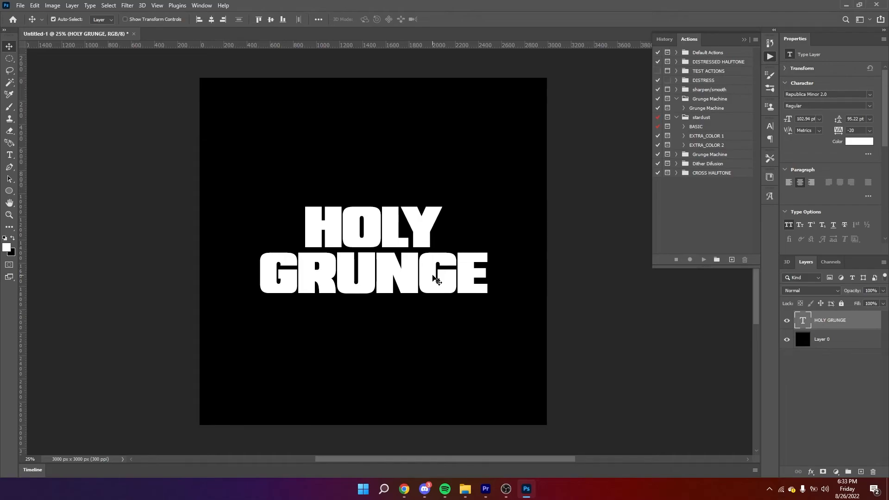
{"action": "left_click_drag", "start_coordinate": [443, 274], "coordinate": [435, 294]}
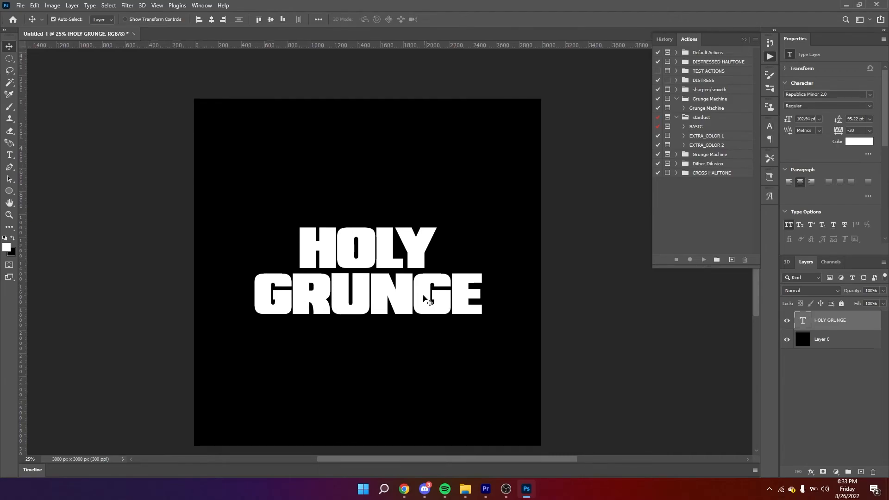
{"action": "left_click", "coordinate": [677, 155]}
{"action": "left_click", "coordinate": [704, 166]}
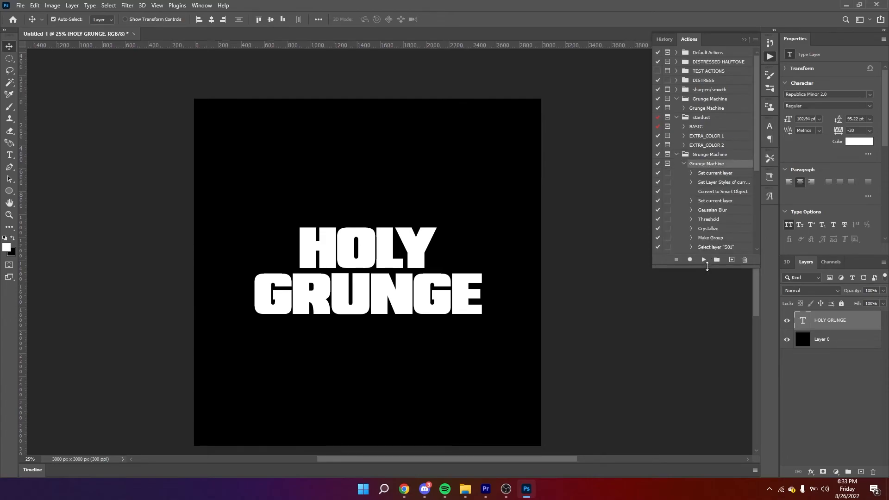
{"action": "left_click", "coordinate": [704, 260]}
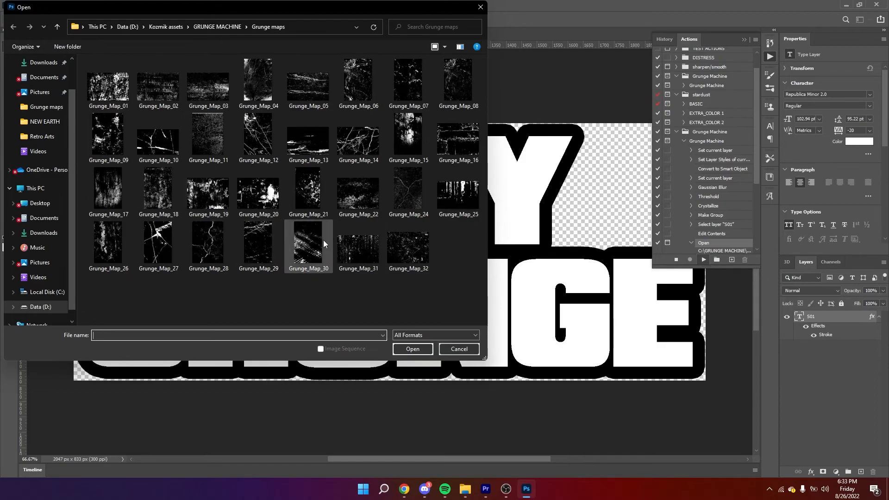
{"action": "double_click", "coordinate": [457, 90]}
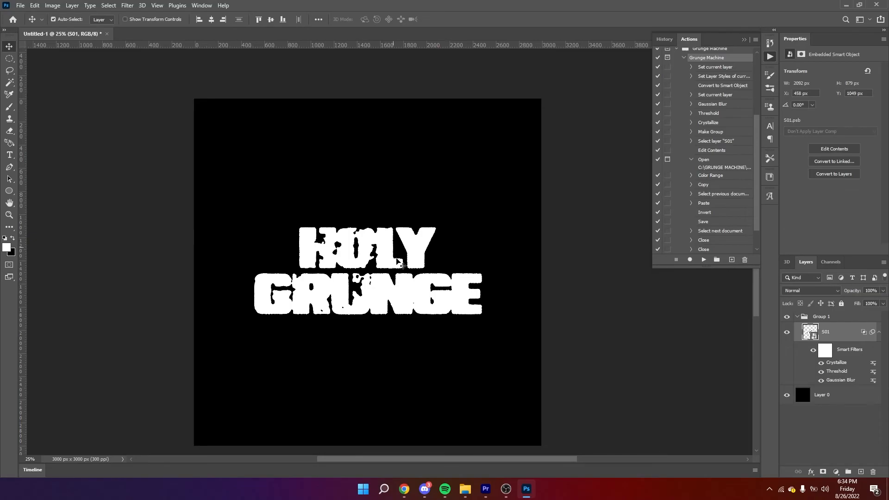
{"action": "key", "text": "z"}
{"action": "left_click", "coordinate": [398, 291]}
{"action": "left_click_drag", "start_coordinate": [387, 292], "coordinate": [396, 263]}
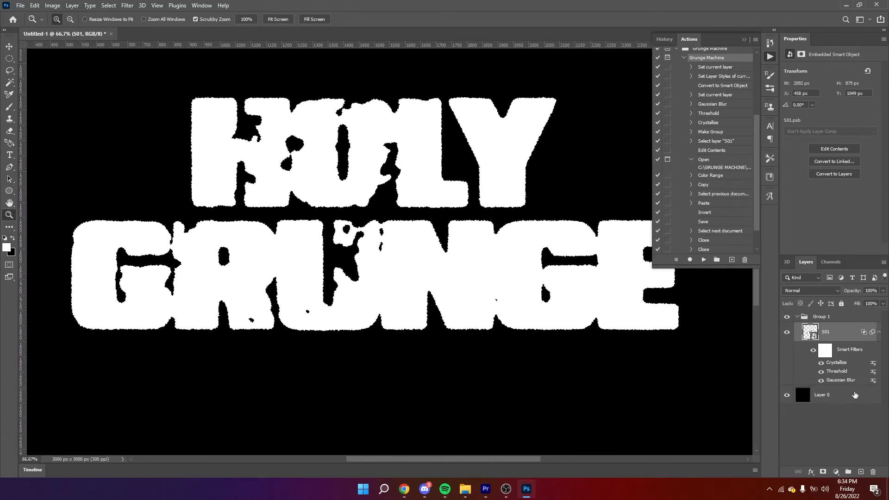
{"action": "double_click", "coordinate": [841, 376]}
{"action": "left_click", "coordinate": [443, 210]}
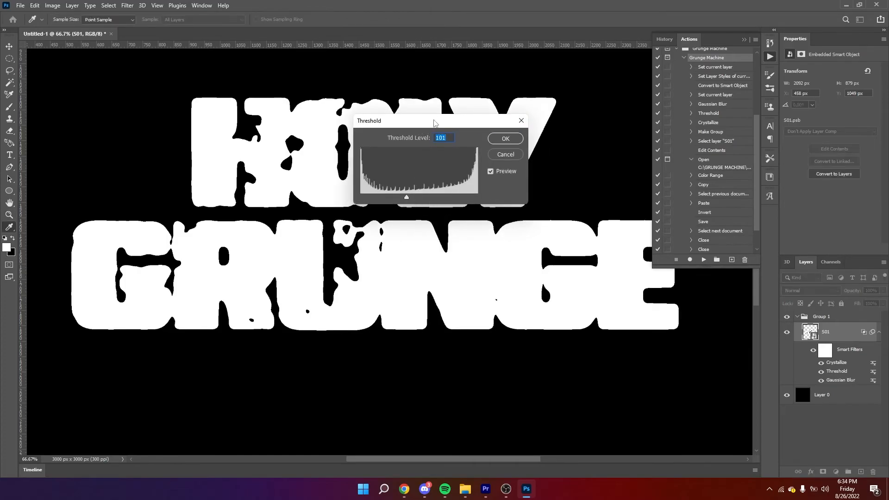
{"action": "left_click_drag", "start_coordinate": [437, 120], "coordinate": [559, 138]}
{"action": "left_click_drag", "start_coordinate": [529, 218], "coordinate": [557, 218]}
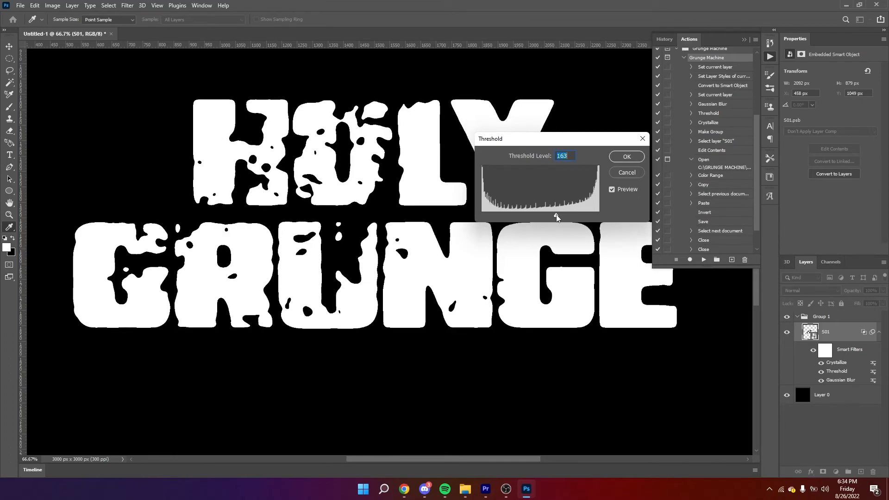
{"action": "left_click", "coordinate": [626, 172]}
{"action": "key", "text": "z"}
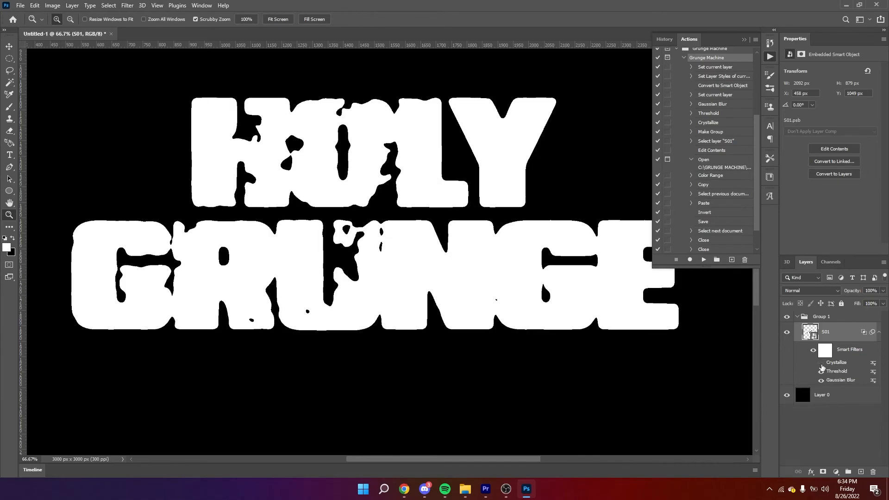
Step: Set the level of the Threshold smart filter on the S01 layer to 128
{"action": "double_click", "coordinate": [835, 374]}
{"action": "key", "text": "Return"}
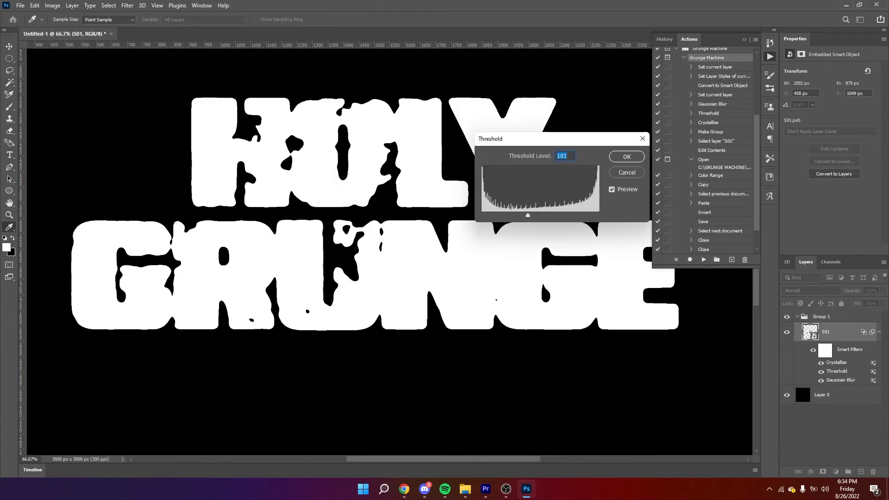
{"action": "left_click_drag", "start_coordinate": [571, 217], "coordinate": [541, 234]}
{"action": "type", "text": "128"}
{"action": "key", "text": "Return"}
{"action": "key", "text": "ctrl+minus"}
{"action": "key", "text": "ctrl+plus"}
Step: Raise the radius of the S01 layer's Gaussian Blur smart filter to about 40 pixels
{"action": "double_click", "coordinate": [838, 381]}
{"action": "key", "text": "Return"}
{"action": "left_click_drag", "start_coordinate": [618, 254], "coordinate": [622, 254]}
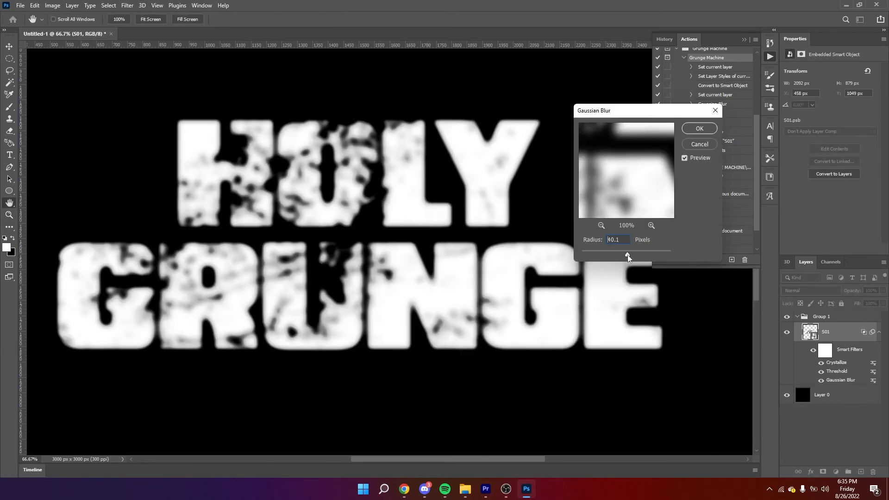
{"action": "key", "text": "Return"}
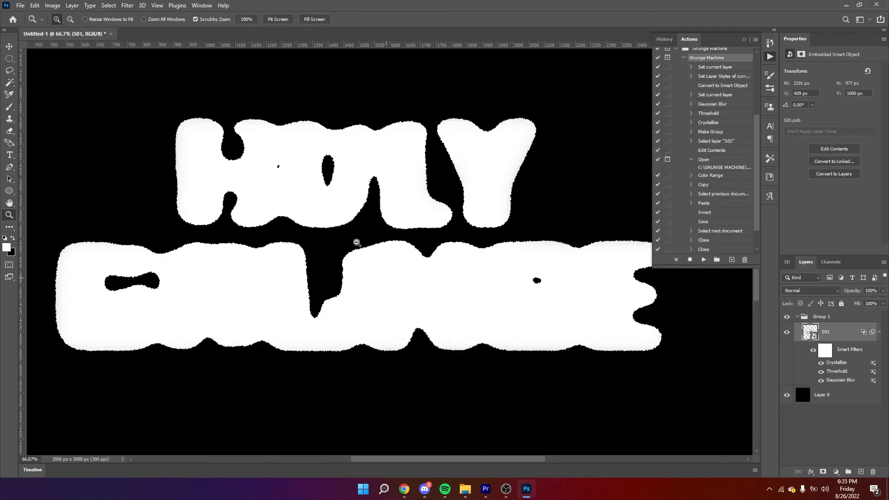
Step: Lower the radius of the S01 layer's Gaussian Blur smart filter to restore legible letters with fine grunge detail
{"action": "key", "text": "z"}
{"action": "key", "text": "ctrl+minus"}
{"action": "double_click", "coordinate": [848, 381]}
{"action": "key", "text": "Return"}
{"action": "mouse_move", "coordinate": [622, 255]}
{"action": "left_mouse_down"}
{"action": "mouse_move", "coordinate": [590, 254]}
{"action": "mouse_move", "coordinate": [612, 255]}
{"action": "left_mouse_up"}
{"action": "key", "text": "Return"}
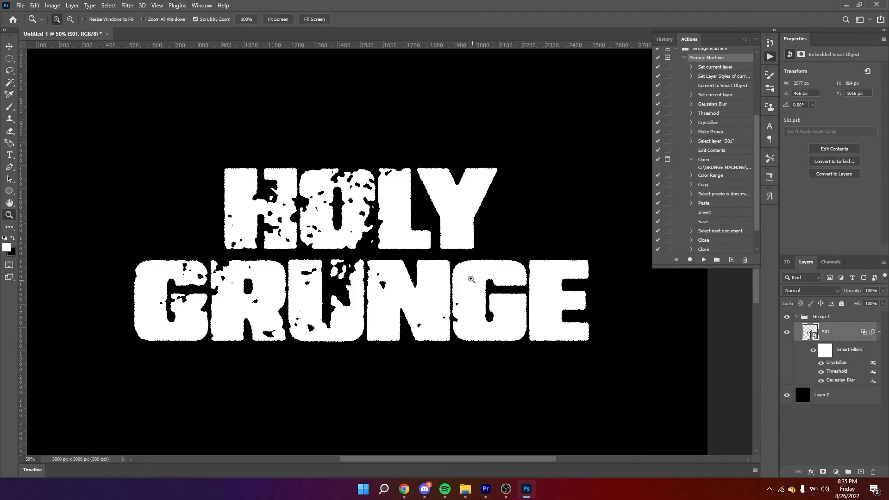
{"action": "left_click", "coordinate": [449, 278], "text": "alt"}
{"action": "left_click_drag", "start_coordinate": [448, 271], "coordinate": [437, 279]}
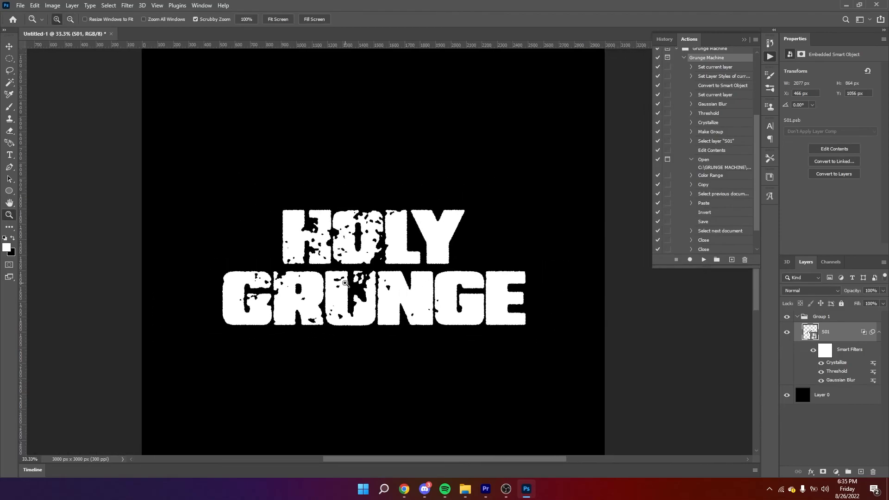
{"action": "left_click", "coordinate": [437, 279]}
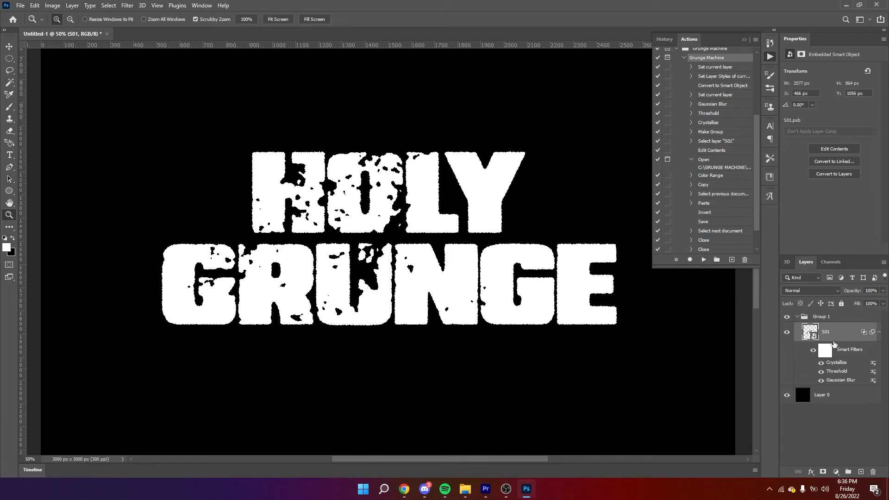
Step: Open the S01 smart object's contents and move the Layer 1 grunge texture to about X -236 px, Y -86 px
{"action": "double_click", "coordinate": [806, 337]}
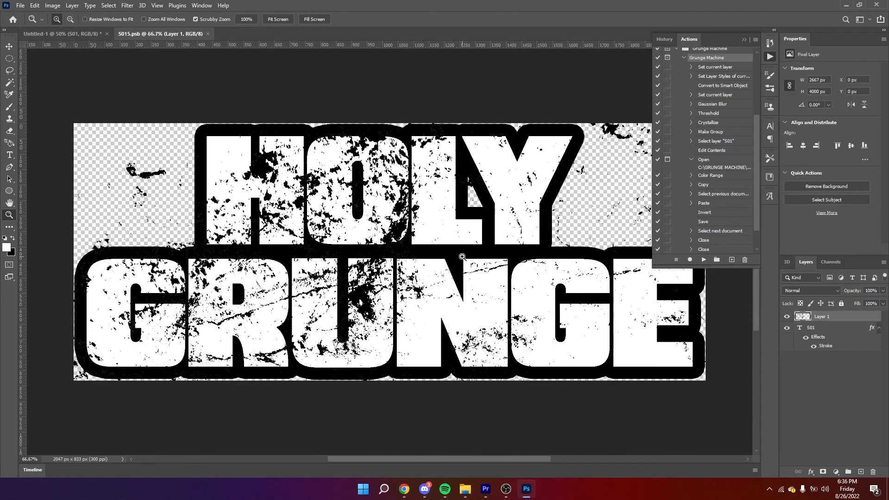
{"action": "left_click", "coordinate": [462, 257], "text": "alt"}
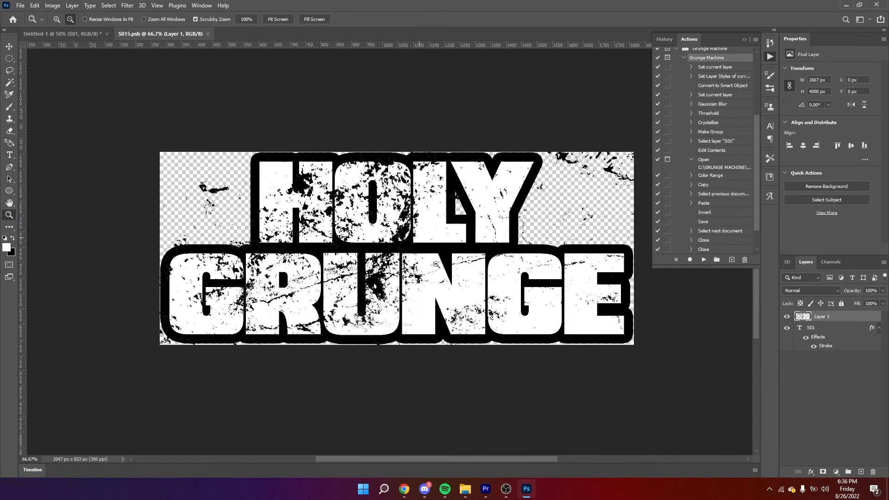
{"action": "key", "text": "v"}
{"action": "left_click_drag", "start_coordinate": [362, 273], "coordinate": [307, 279]}
{"action": "left_click_drag", "start_coordinate": [246, 260], "coordinate": [274, 266]}
{"action": "left_click", "coordinate": [567, 391]}
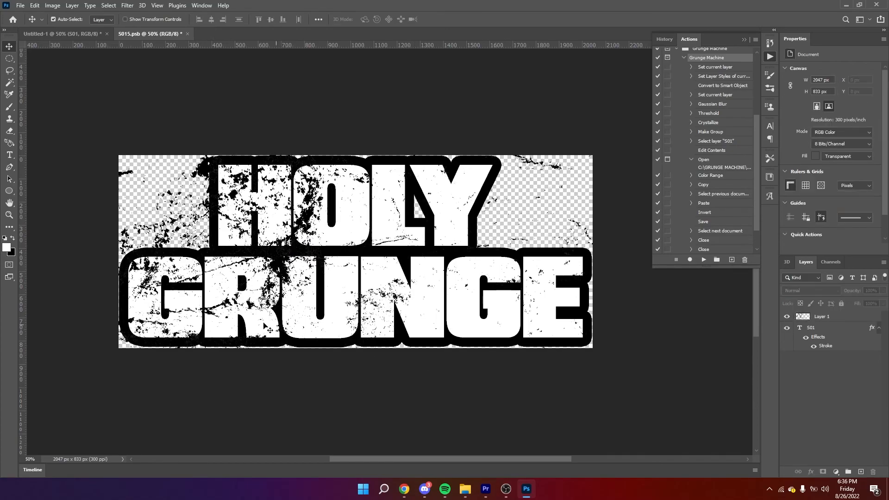
Step: Load the S01 text outline as a selection and add it as a layer mask to Layer 1
{"action": "left_click", "coordinate": [804, 329]}
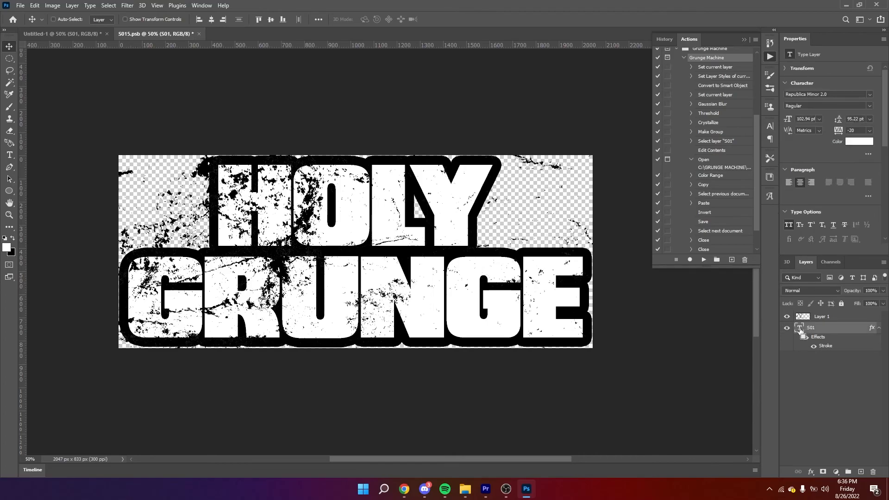
{"action": "left_click", "coordinate": [800, 328], "text": "ctrl"}
{"action": "left_click", "coordinate": [820, 316]}
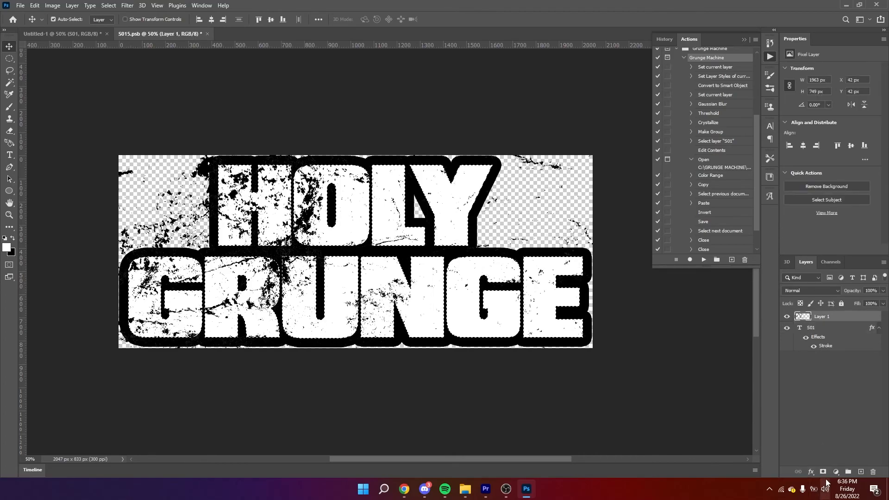
{"action": "left_click", "coordinate": [823, 471]}
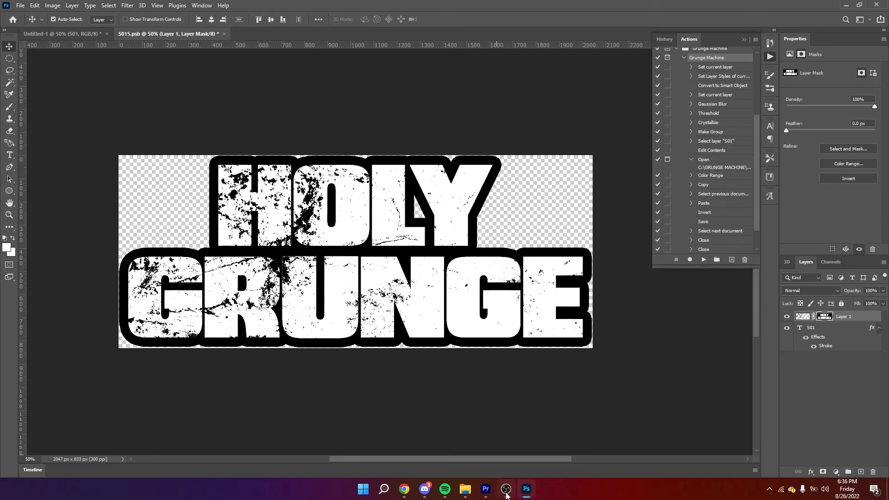
Step: Place Grunge_Map_24 from the Grunge maps folder into the smart object contents, rotated -90° and scaled to 6.21%
{"action": "mouse_move", "coordinate": [465, 488]}
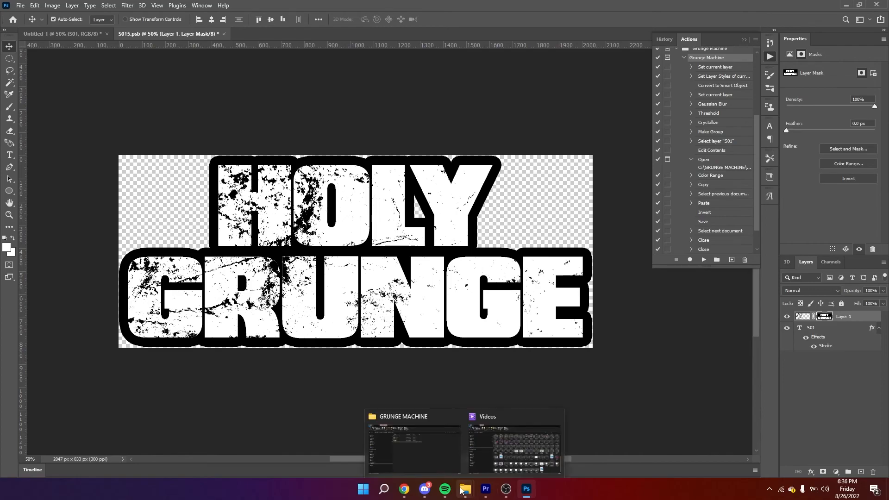
{"action": "left_click", "coordinate": [500, 470]}
{"action": "left_click", "coordinate": [53, 179]}
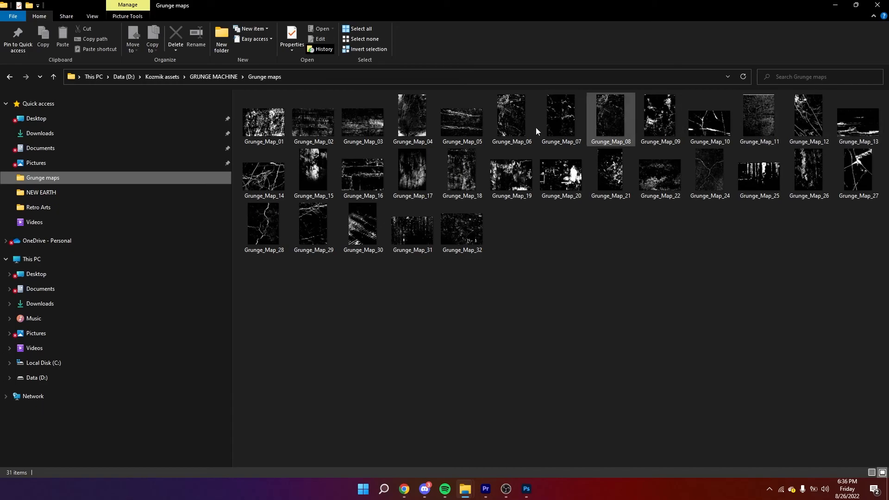
{"action": "left_click_drag", "start_coordinate": [708, 179], "coordinate": [431, 261]}
{"action": "key", "text": "alt+Tab"}
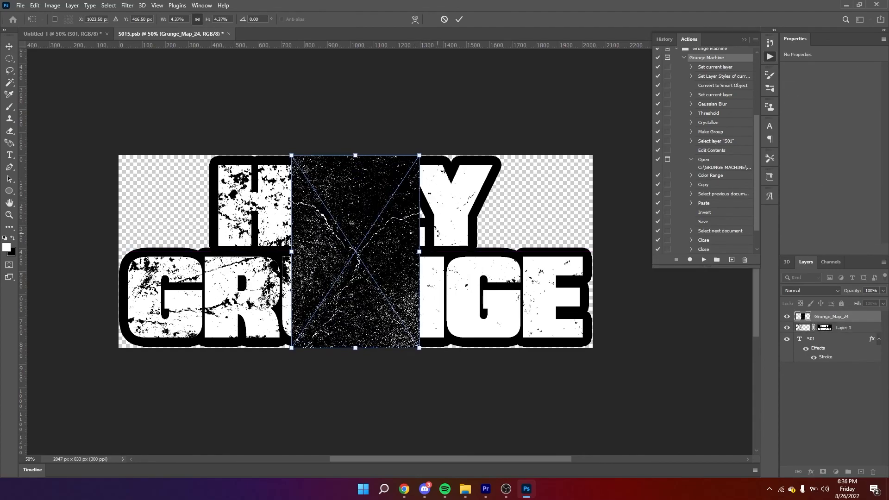
{"action": "left_click_drag", "start_coordinate": [528, 209], "coordinate": [313, 79]}
{"action": "left_click_drag", "start_coordinate": [450, 252], "coordinate": [489, 216]}
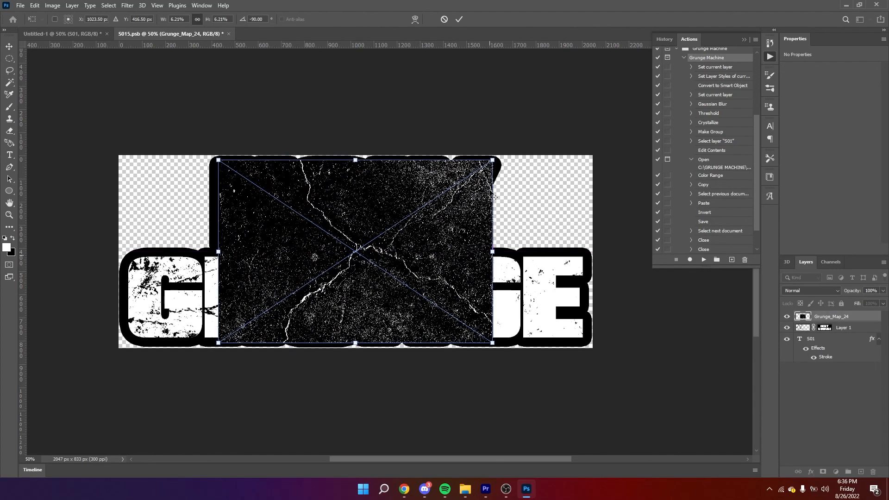
{"action": "left_click", "coordinate": [459, 19]}
Step: Select the black areas of Grunge_Map_24 with the Magic Wand and remove them from the rasterized layer
{"action": "left_click", "coordinate": [9, 82]}
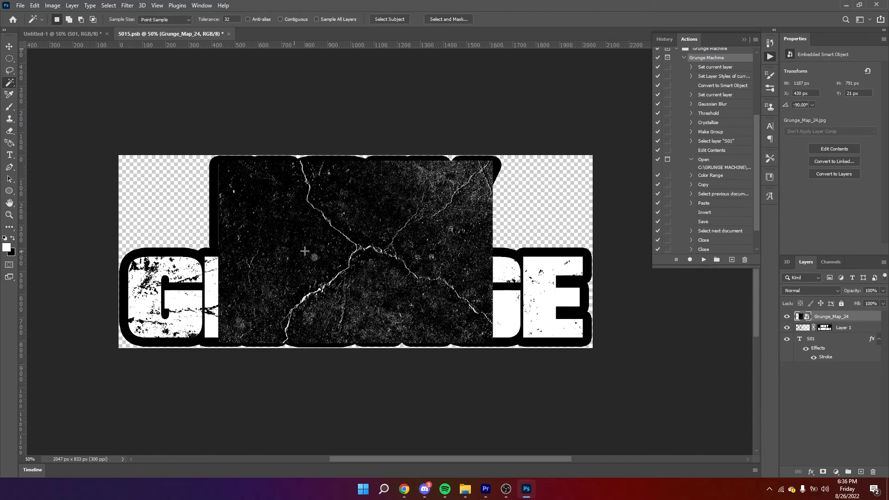
{"action": "left_click", "coordinate": [301, 203]}
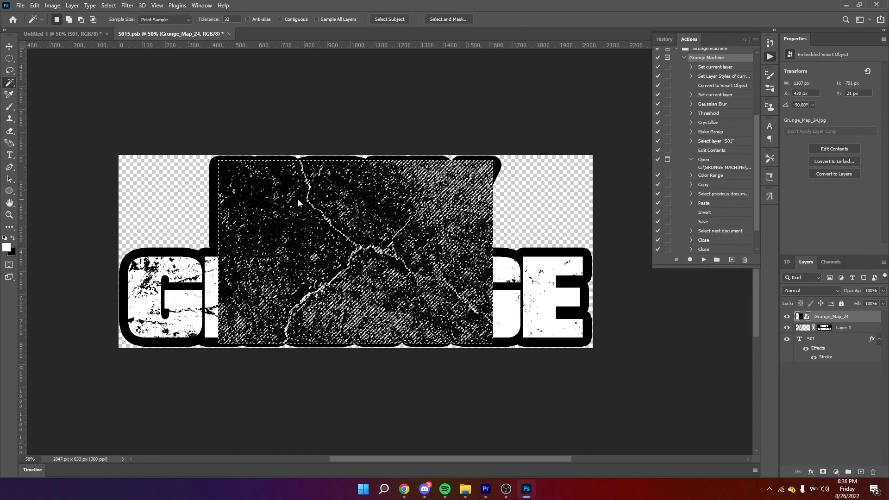
{"action": "right_click", "coordinate": [852, 320]}
{"action": "left_click", "coordinate": [769, 248]}
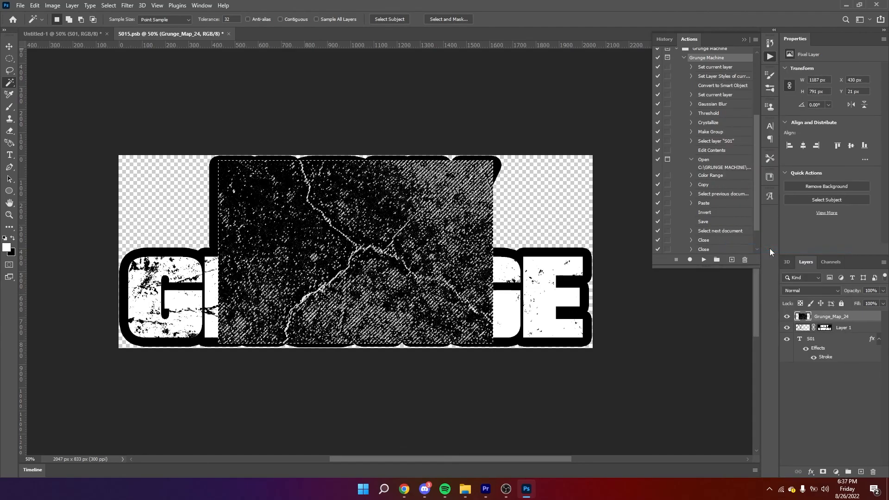
{"action": "key", "text": "Delete"}
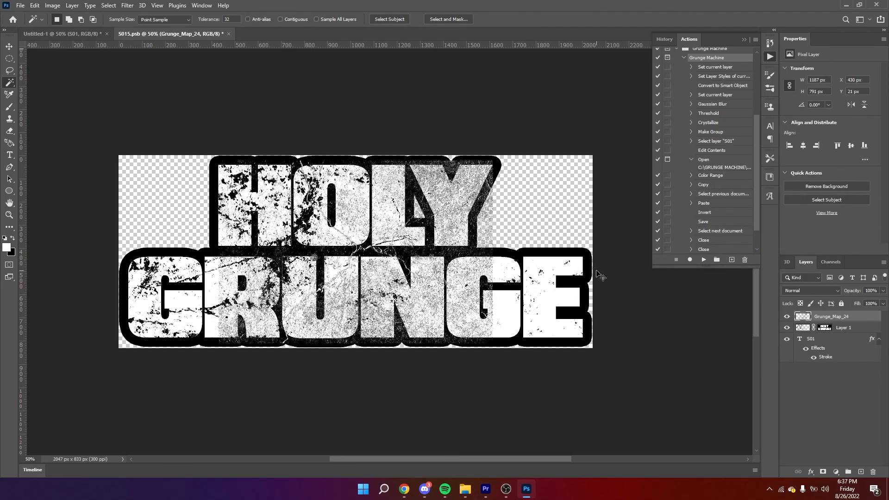
Step: Invert the remaining Grunge_Map_24 texture to black and enlarge it to about 186% over the right-hand letters
{"action": "key", "text": "ctrl+t"}
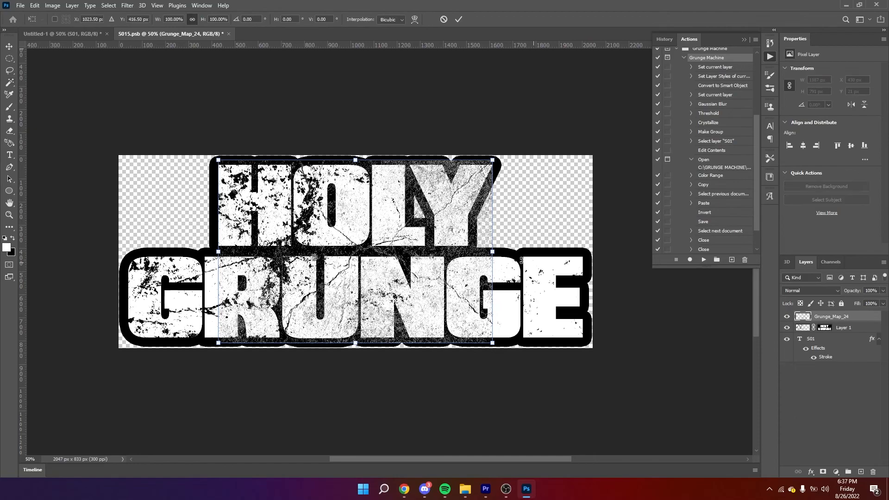
{"action": "left_click_drag", "start_coordinate": [496, 250], "coordinate": [627, 338]}
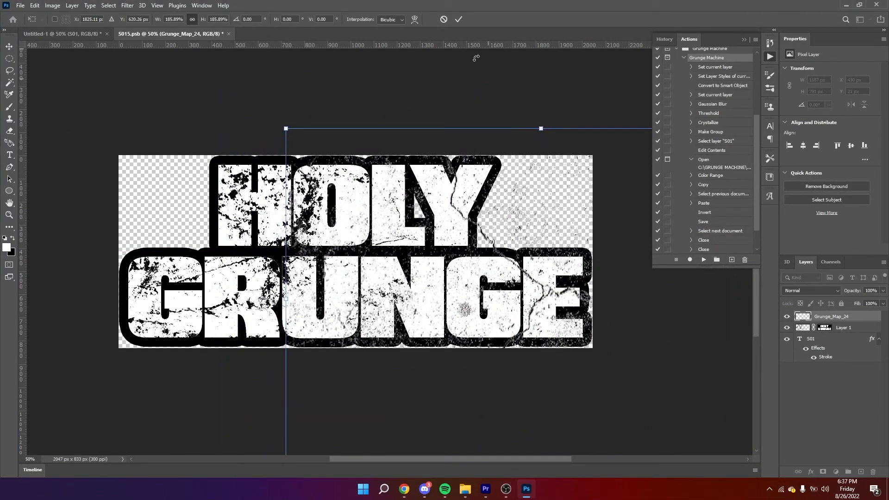
{"action": "left_click", "coordinate": [459, 19]}
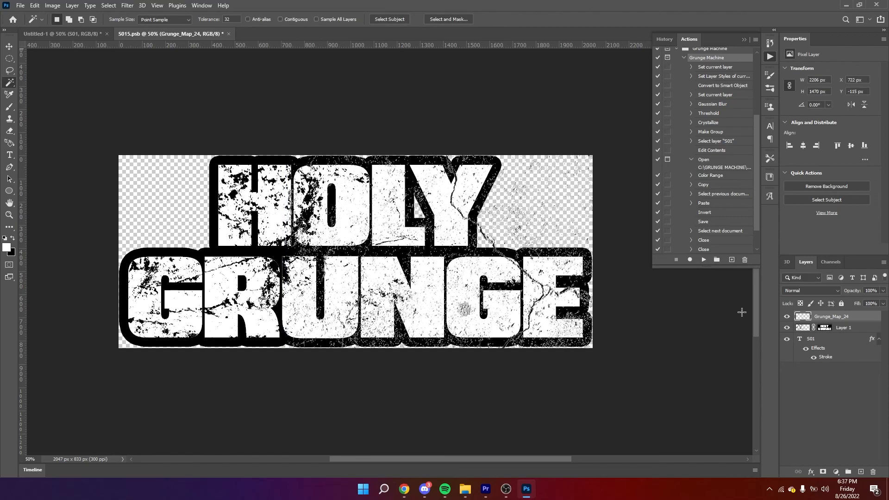
Step: Mask the Grunge_Map_24 layer to the S01 text outline and save the smart object contents
{"action": "left_click", "coordinate": [800, 340], "text": "ctrl"}
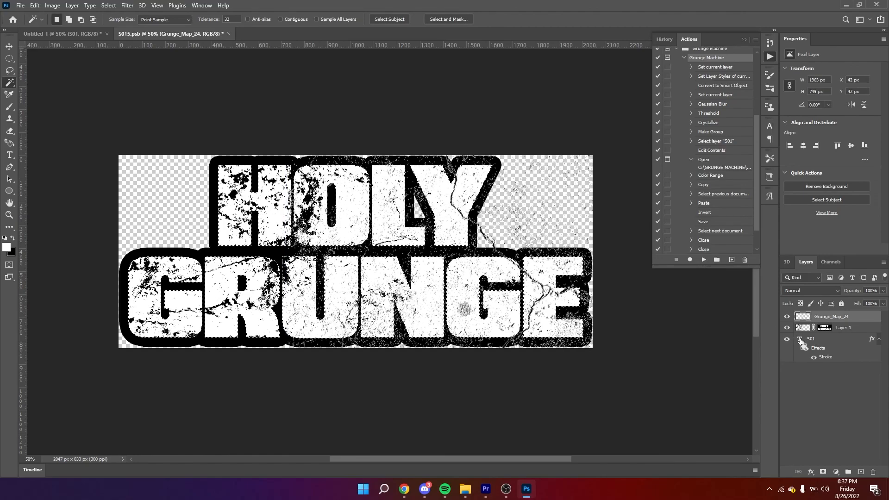
{"action": "left_click", "coordinate": [822, 473]}
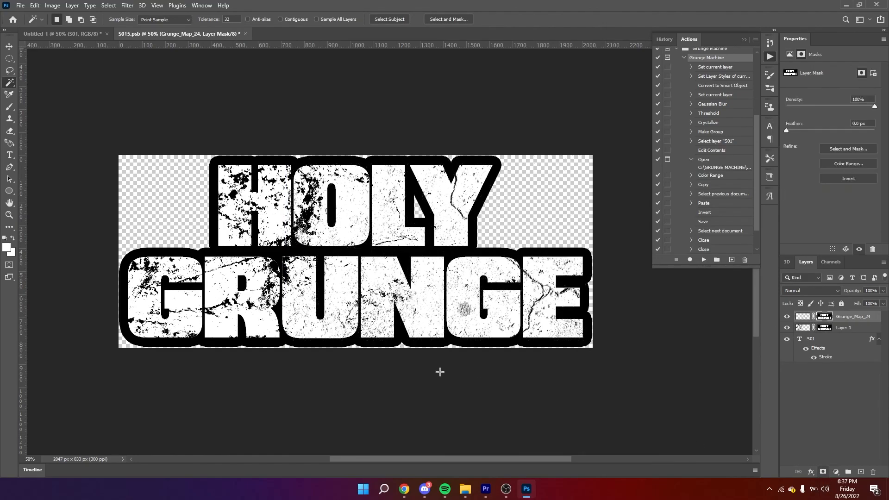
{"action": "key", "text": "ctrl+s"}
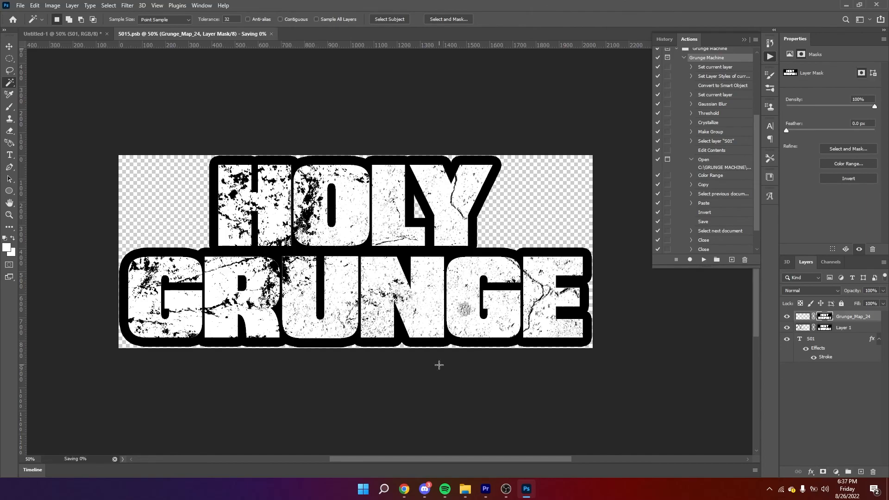
Step: Return to the Untitled-1 document and set the radius of the S01 layer's Gaussian Blur smart filter to 4.5 pixels
{"action": "left_click", "coordinate": [60, 34]}
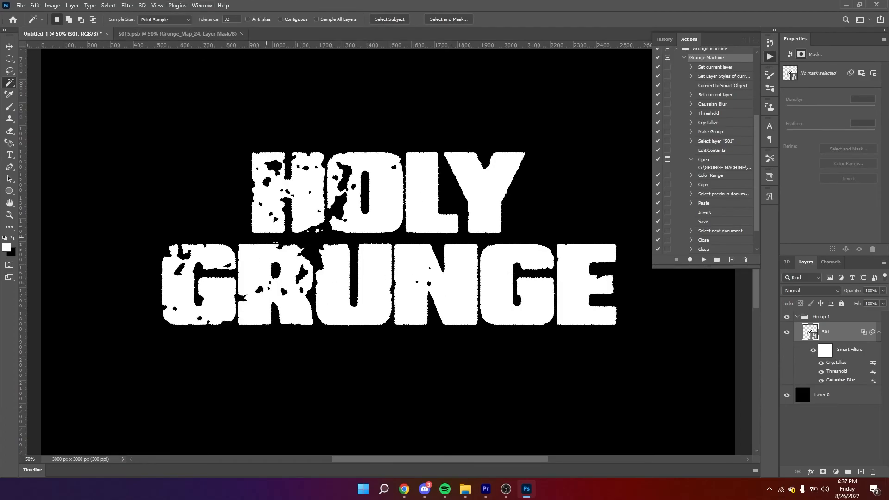
{"action": "left_click", "coordinate": [176, 36]}
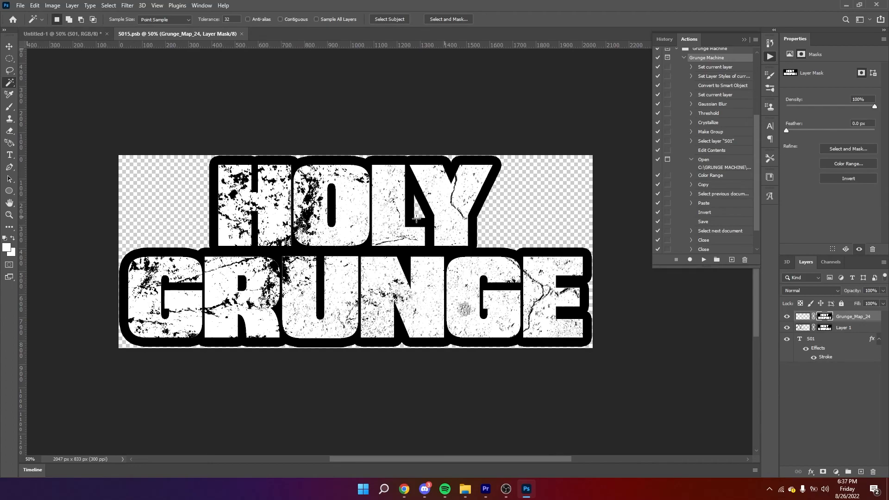
{"action": "left_click", "coordinate": [50, 34]}
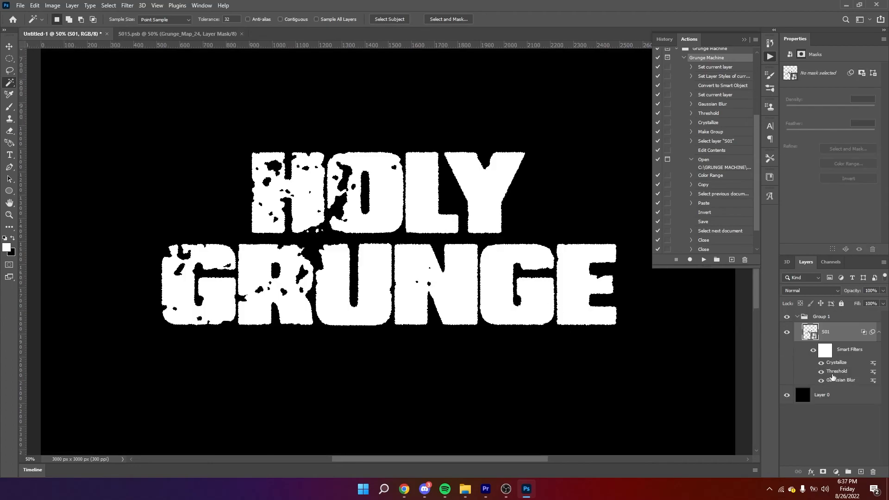
{"action": "double_click", "coordinate": [841, 380]}
{"action": "key", "text": "Return"}
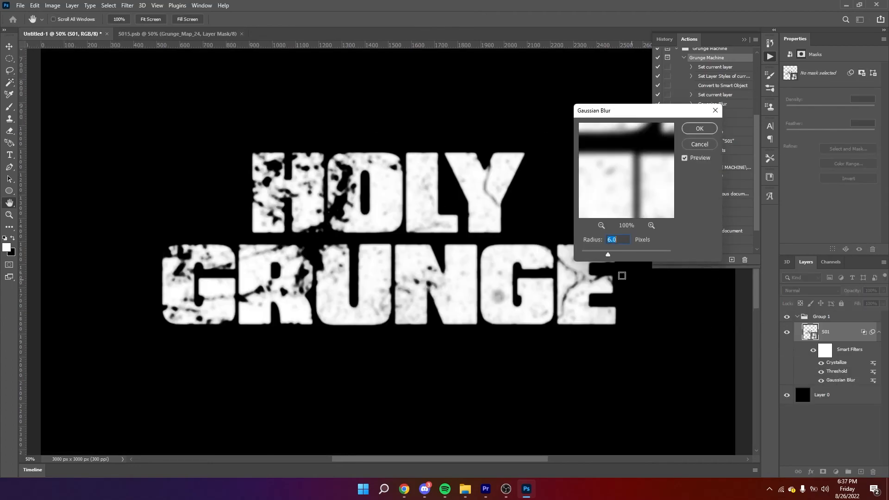
{"action": "left_click_drag", "start_coordinate": [608, 257], "coordinate": [603, 255]}
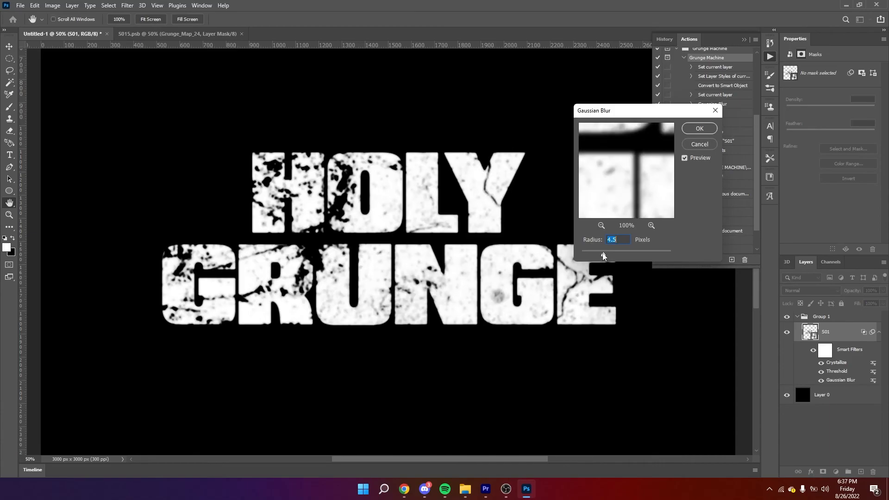
{"action": "left_click", "coordinate": [699, 128]}
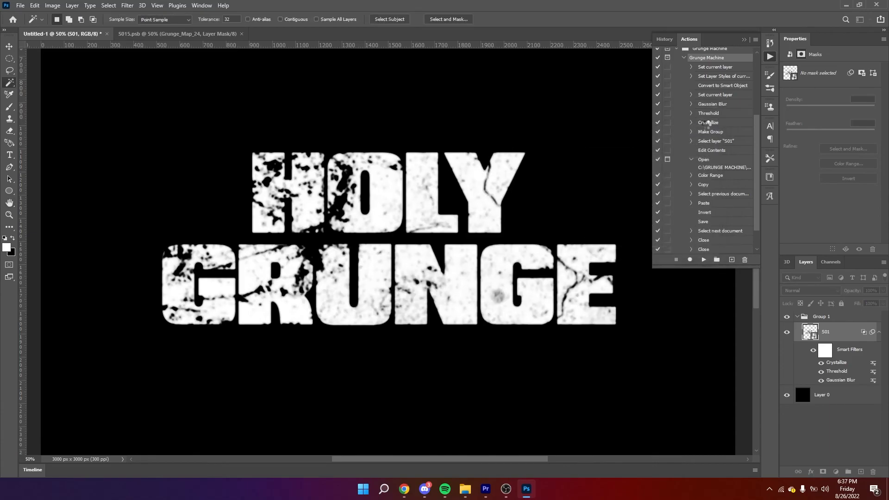
Step: Readjust the level of the S01 layer's Threshold smart filter to balance the visible grunge detail
{"action": "double_click", "coordinate": [843, 362]}
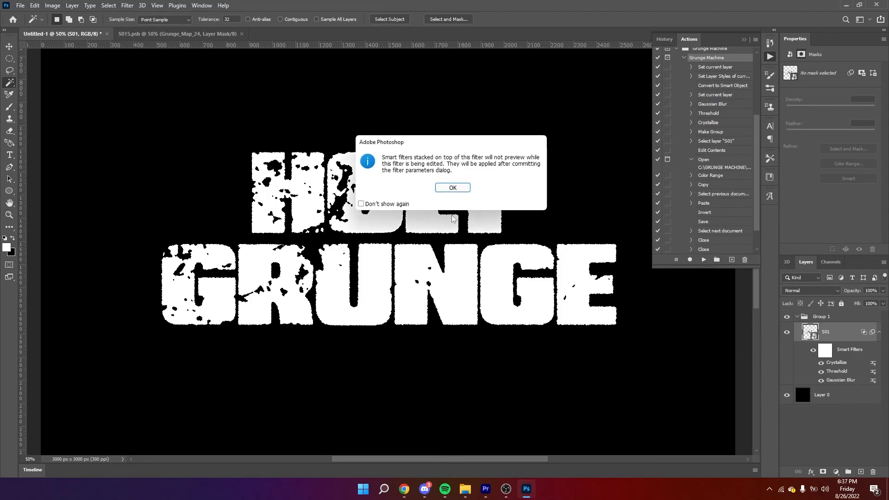
{"action": "left_click", "coordinate": [446, 188]}
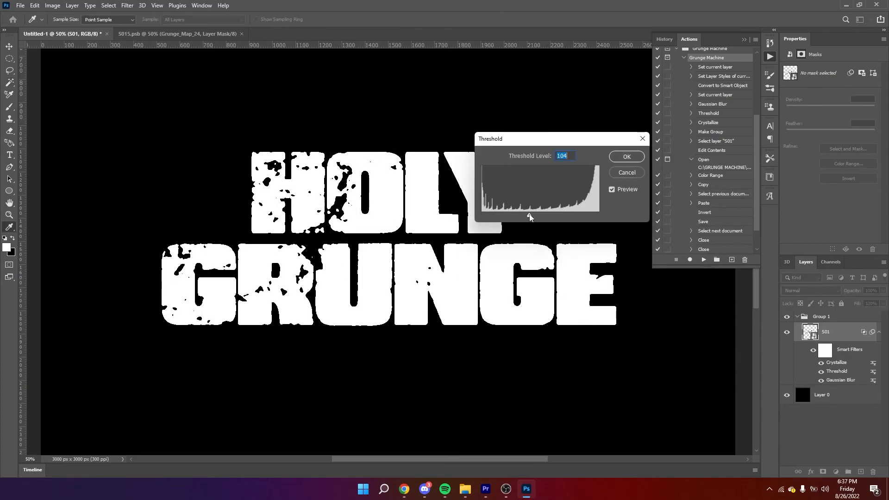
{"action": "left_click_drag", "start_coordinate": [541, 216], "coordinate": [543, 213]}
{"action": "left_click", "coordinate": [627, 157]}
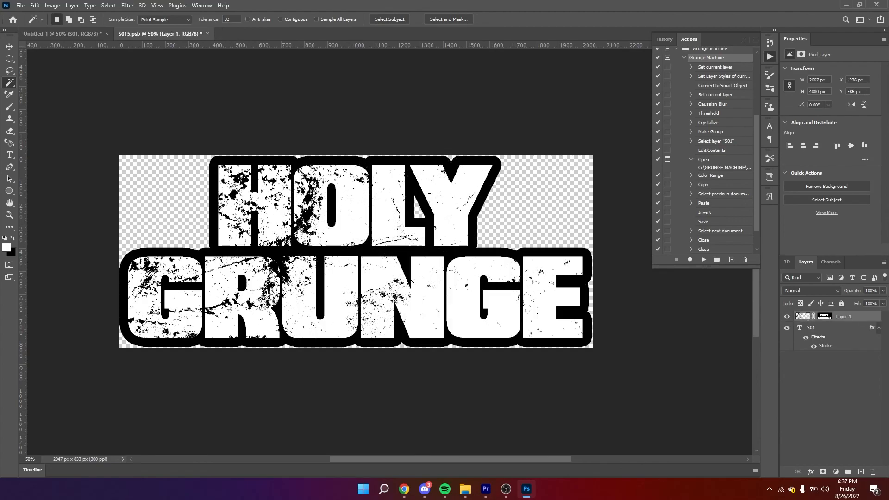
Step: Place Grunge_Map_16 from the Grunge maps folder into the S01 smart object contents at its default size
{"action": "left_click", "coordinate": [505, 446]}
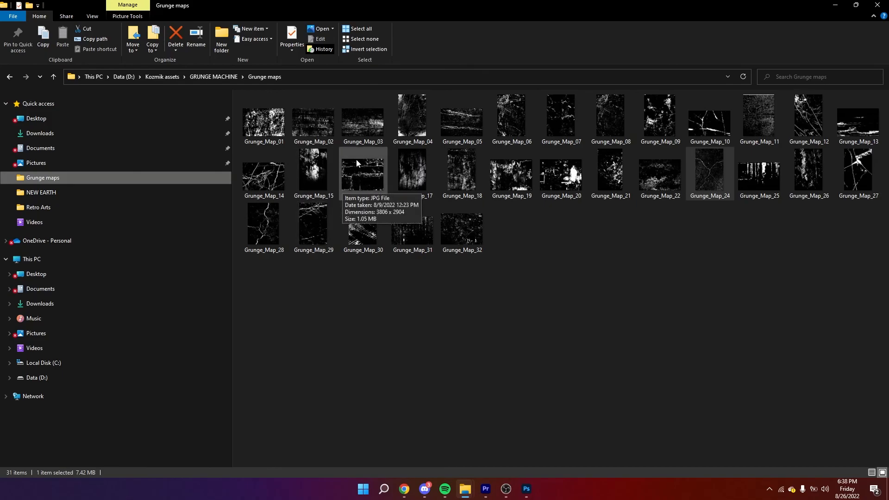
{"action": "left_click_drag", "start_coordinate": [369, 184], "coordinate": [540, 360]}
{"action": "key", "text": "alt+Tab"}
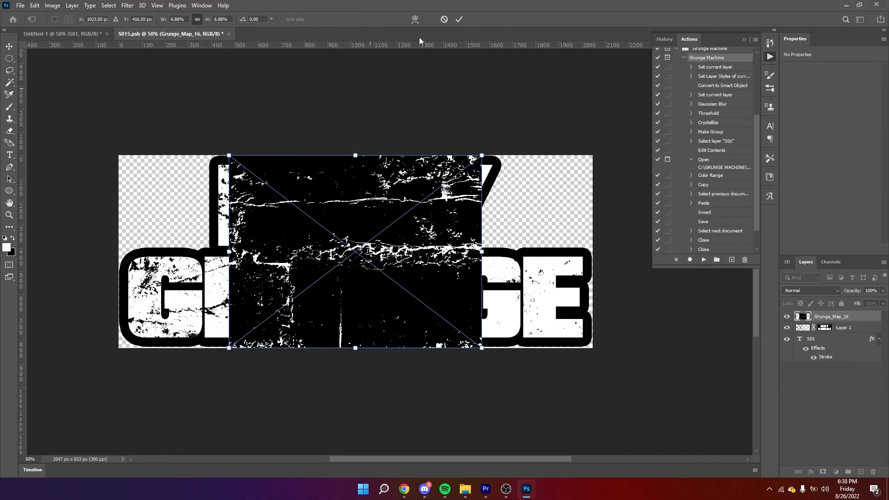
{"action": "left_click", "coordinate": [459, 19]}
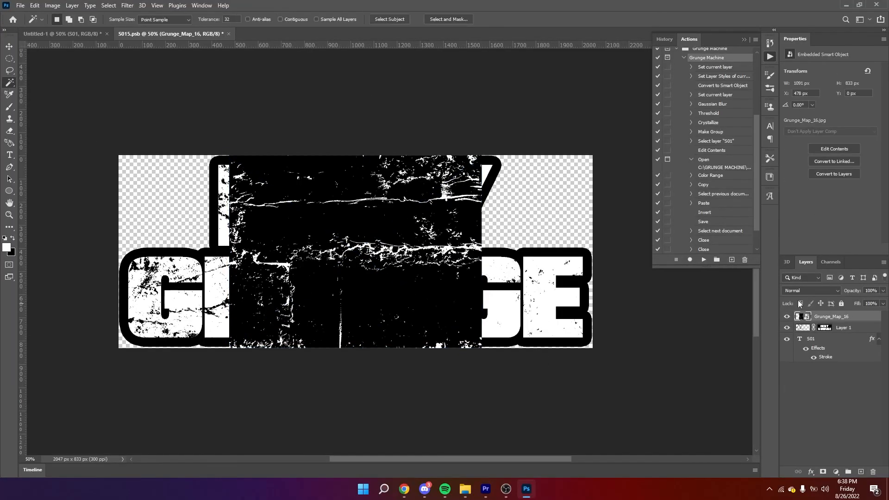
Step: Rasterize the Grunge_Map_16 layer
{"action": "right_click", "coordinate": [844, 318]}
{"action": "left_click", "coordinate": [749, 248]}
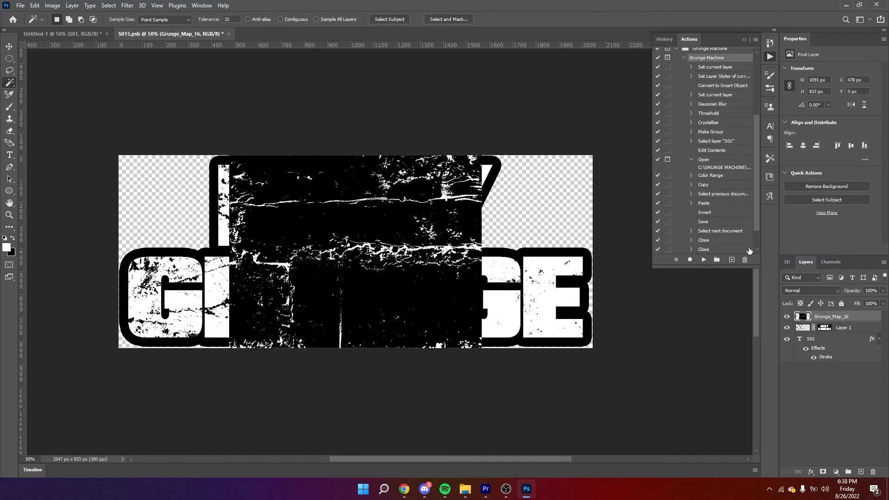
{"action": "key", "text": "ctrl+z"}
{"action": "right_click", "coordinate": [845, 317]}
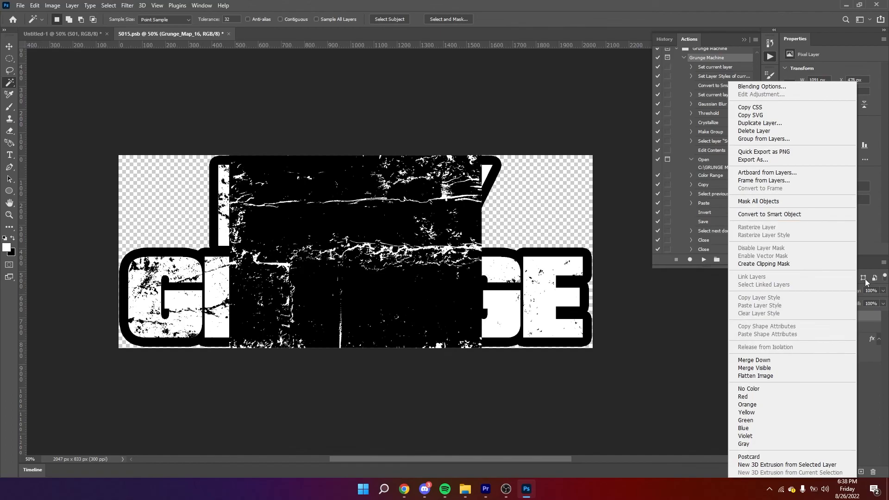
{"action": "key", "text": "Escape"}
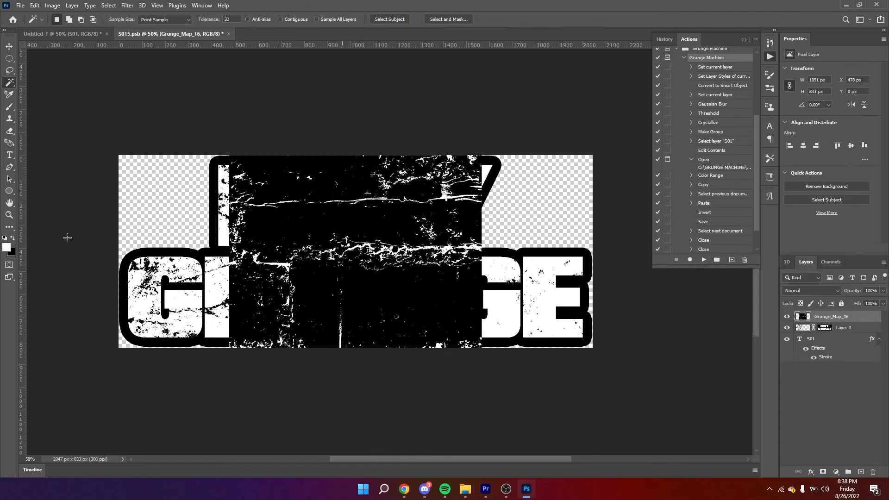
Step: Delete the black areas of the Grunge_Map_16 layer and invert its remaining white texture to black
{"action": "left_click", "coordinate": [448, 298]}
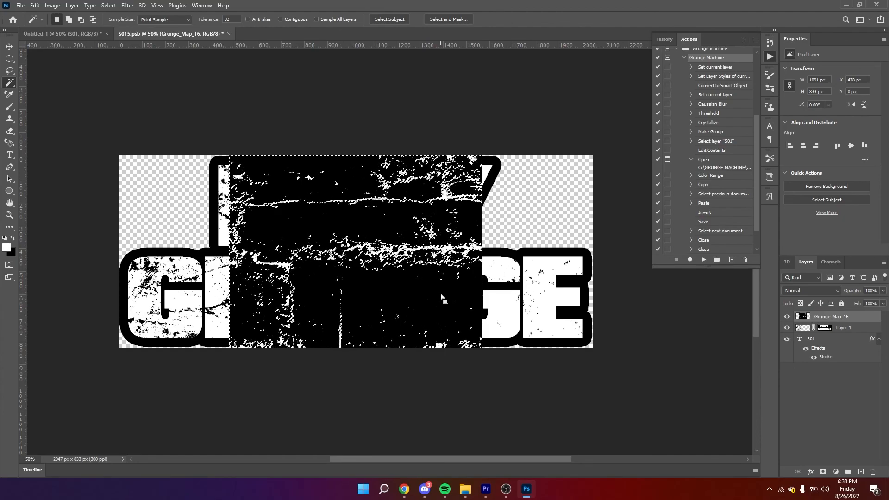
{"action": "key", "text": "Delete"}
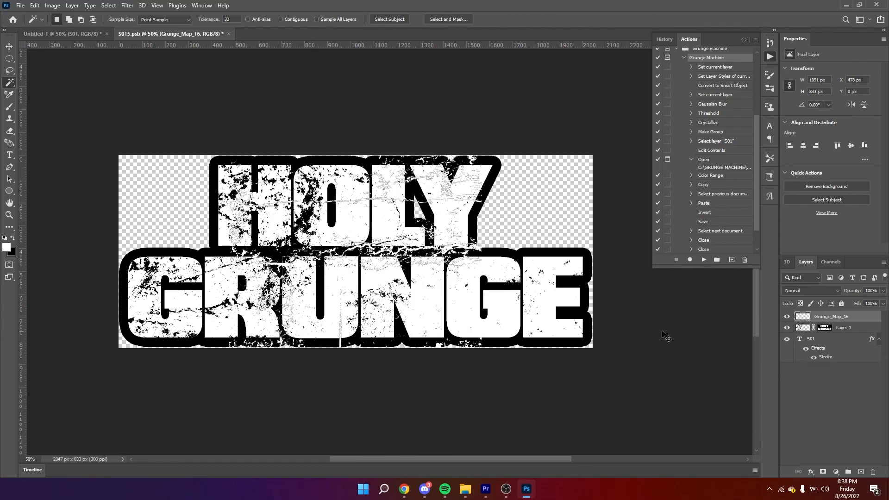
{"action": "key", "text": "ctrl+d"}
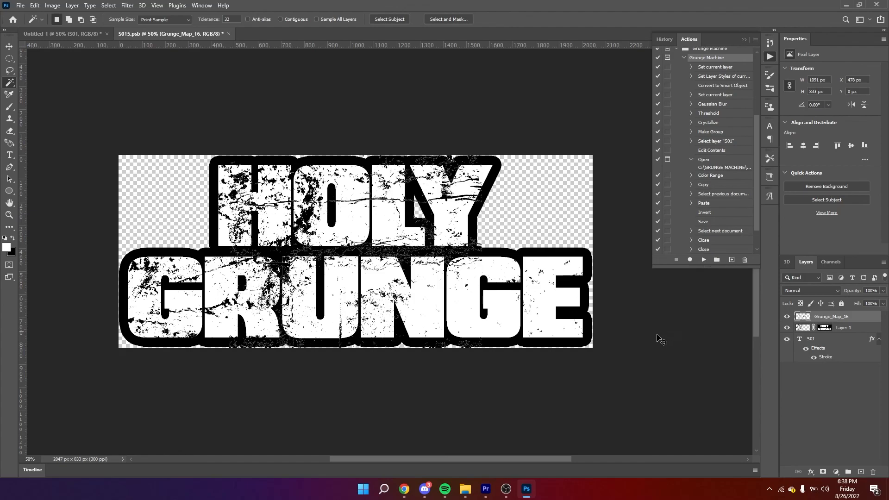
Step: Move the Grunge_Map_16 texture over the end of GRUNGE, to about X 976 px, Y 555 px, and save the smart object contents
{"action": "key", "text": "ctrl+t"}
{"action": "left_click_drag", "start_coordinate": [453, 270], "coordinate": [548, 384]}
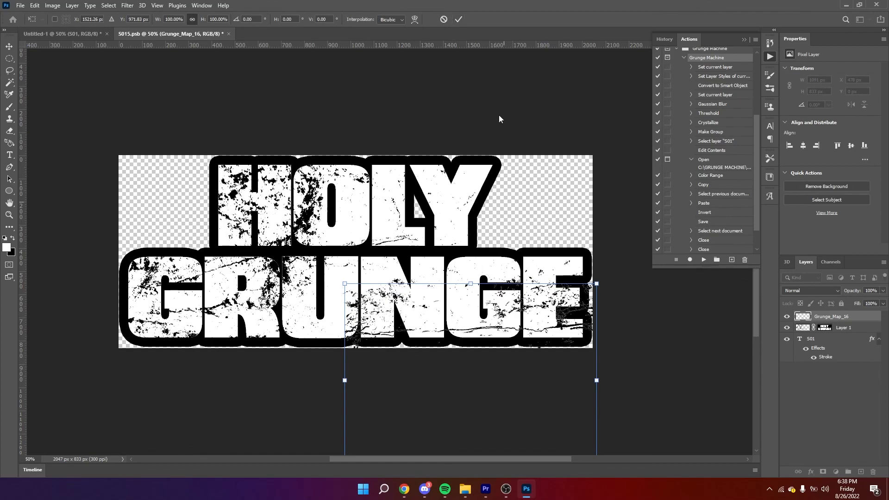
{"action": "left_click", "coordinate": [462, 20]}
{"action": "key", "text": "w"}
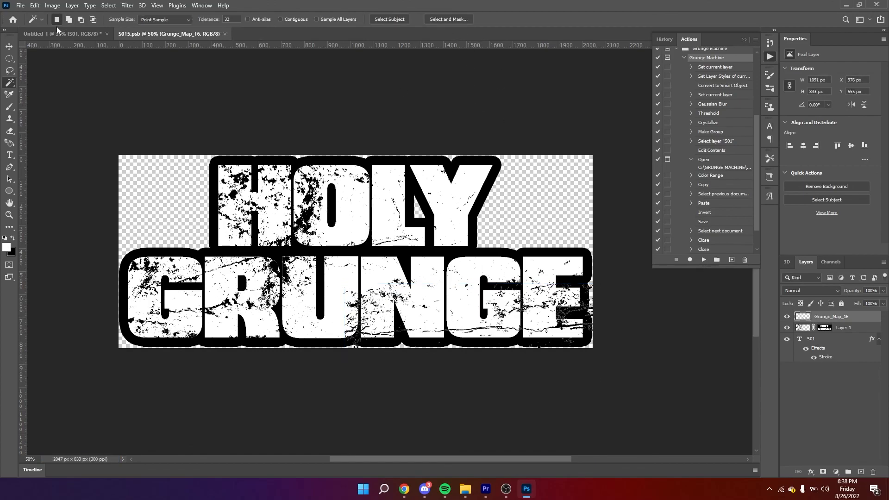
Step: Return to the Untitled-1 document and slightly increase the radius of the S01 layer's Gaussian Blur smart filter
{"action": "left_click", "coordinate": [58, 33]}
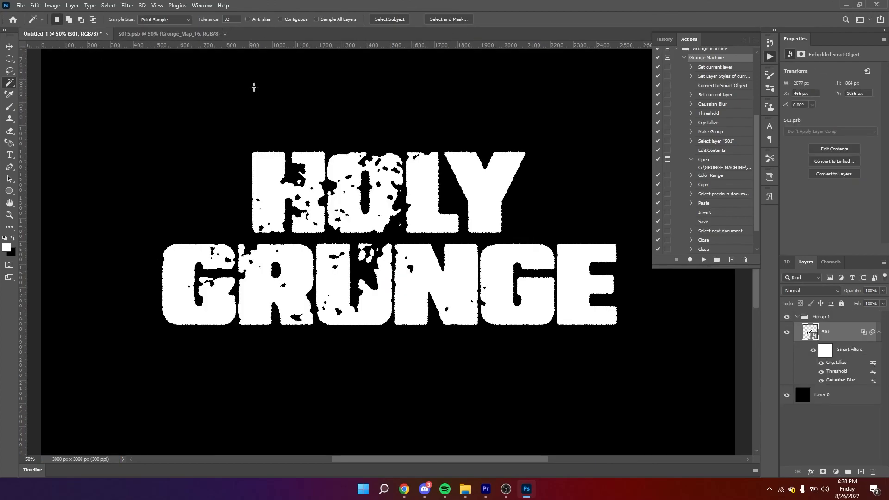
{"action": "left_click", "coordinate": [179, 34]}
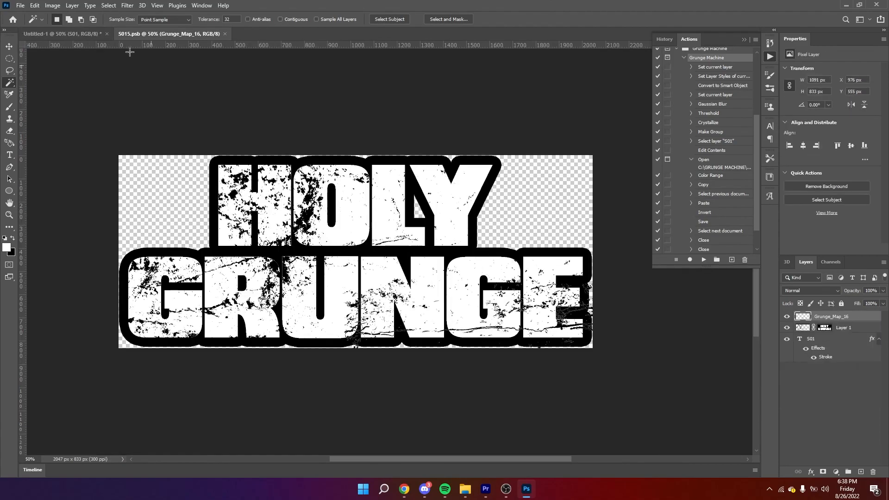
{"action": "left_click", "coordinate": [83, 30]}
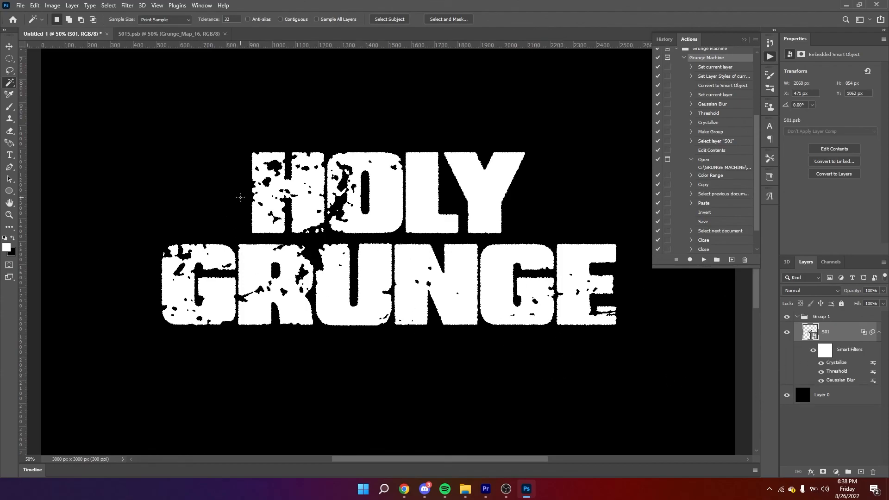
{"action": "double_click", "coordinate": [840, 380]}
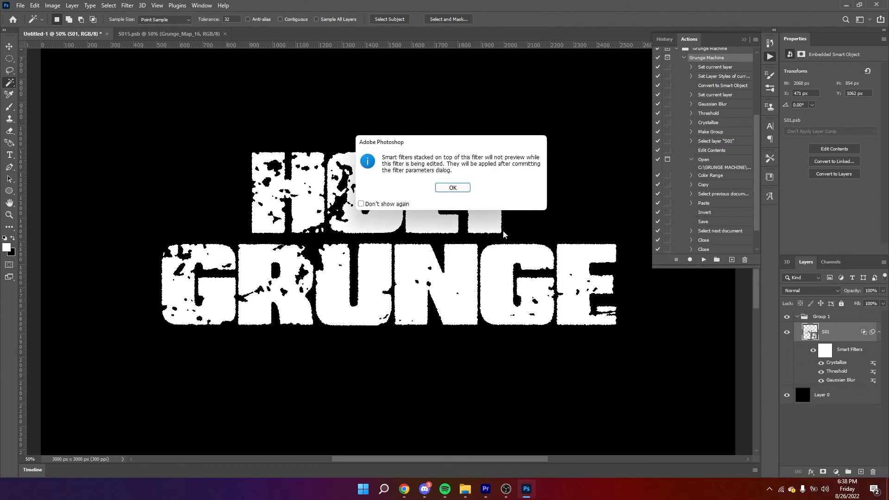
{"action": "left_click", "coordinate": [445, 188]}
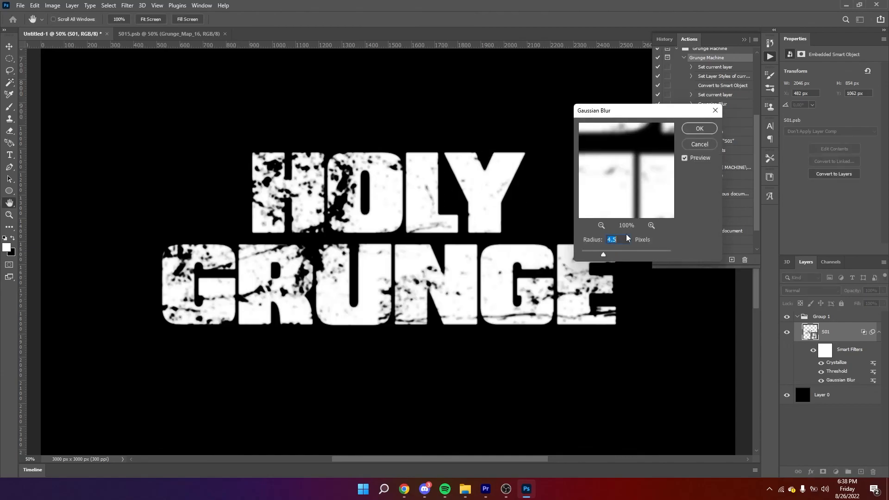
{"action": "left_click", "coordinate": [608, 254]}
{"action": "left_click", "coordinate": [696, 129]}
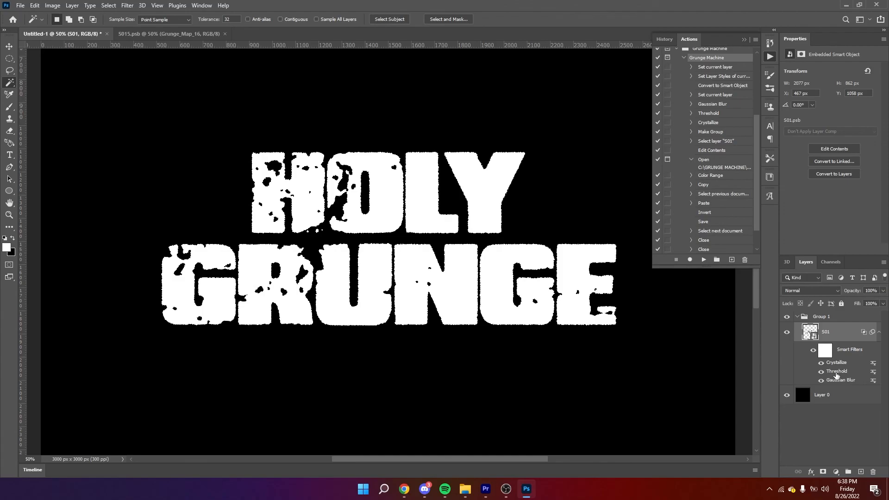
Step: Raise the level of the S01 layer's Threshold smart filter slightly
{"action": "double_click", "coordinate": [836, 375]}
{"action": "left_click", "coordinate": [451, 187]}
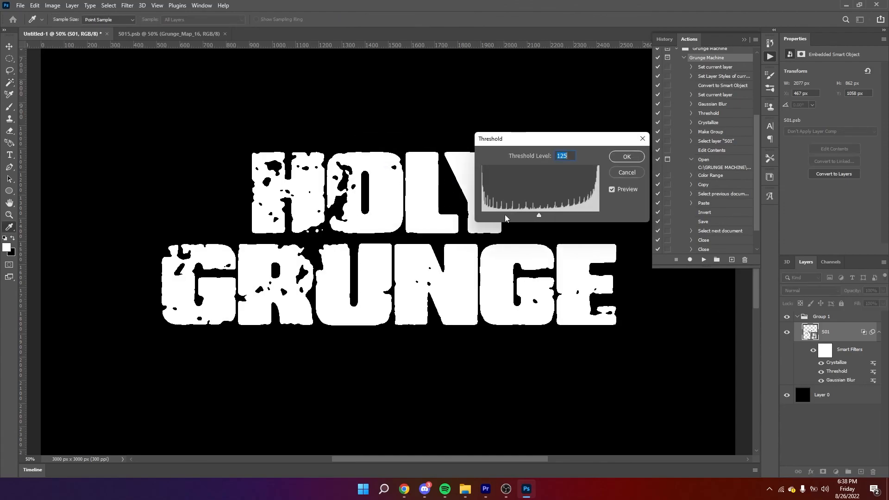
{"action": "left_click_drag", "start_coordinate": [540, 217], "coordinate": [542, 217]}
{"action": "left_click", "coordinate": [626, 157]}
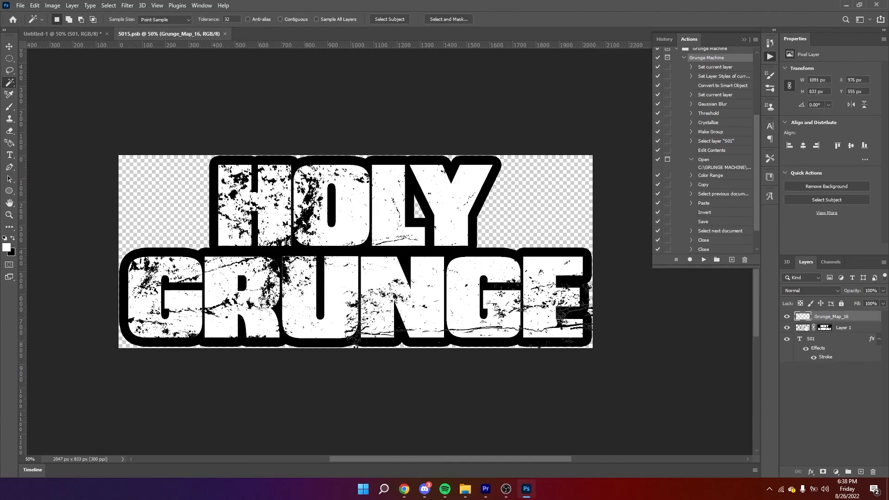
Step: Place Grunge_Map_07 from the Grunge maps folder into the S01 smart object contents, scaled to about 29.76% to cover the canvas
{"action": "mouse_move", "coordinate": [465, 489]}
{"action": "left_click", "coordinate": [513, 452]}
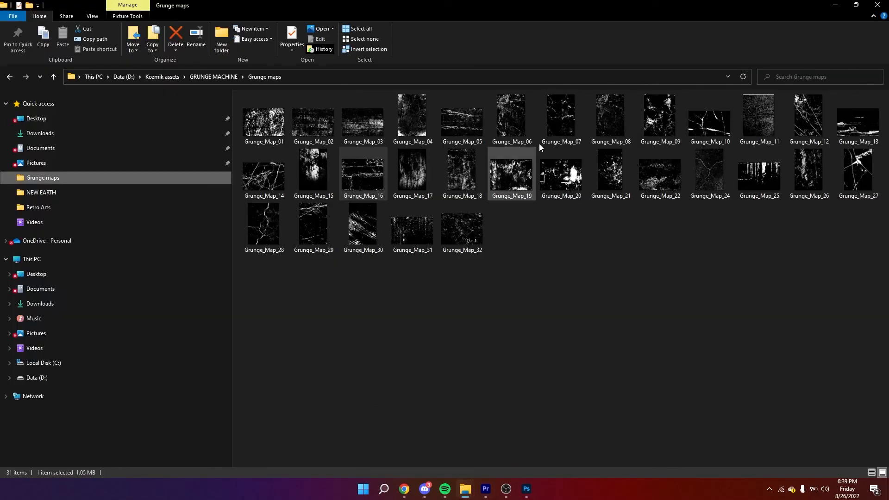
{"action": "left_click_drag", "start_coordinate": [660, 175], "coordinate": [507, 296]}
{"action": "key", "text": "alt+Tab"}
{"action": "left_click_drag", "start_coordinate": [419, 251], "coordinate": [603, 355]}
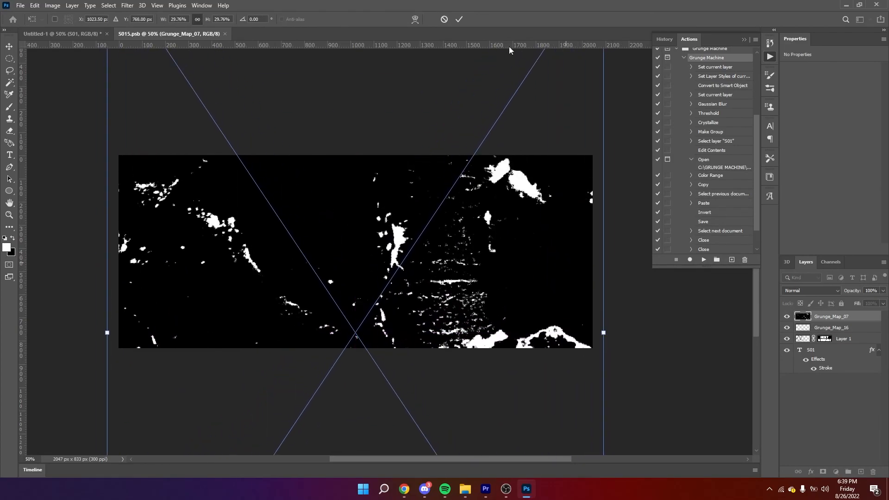
{"action": "left_click", "coordinate": [458, 20]}
Step: Rasterize the Grunge_Map_07 layer
{"action": "left_click", "coordinate": [10, 82]}
{"action": "right_click", "coordinate": [830, 321]}
{"action": "left_click", "coordinate": [740, 248]}
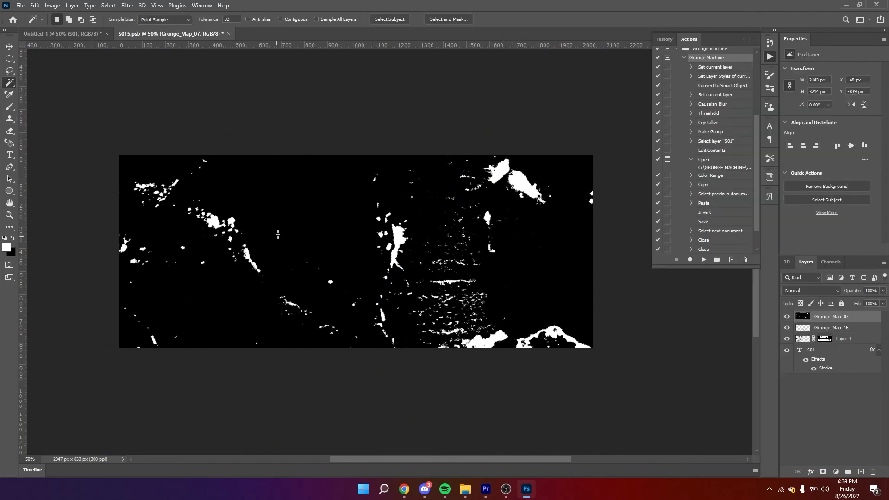
Step: Delete the black areas of the Grunge_Map_07 layer and invert its remaining texture to black
{"action": "left_click", "coordinate": [282, 230]}
{"action": "key", "text": "Delete"}
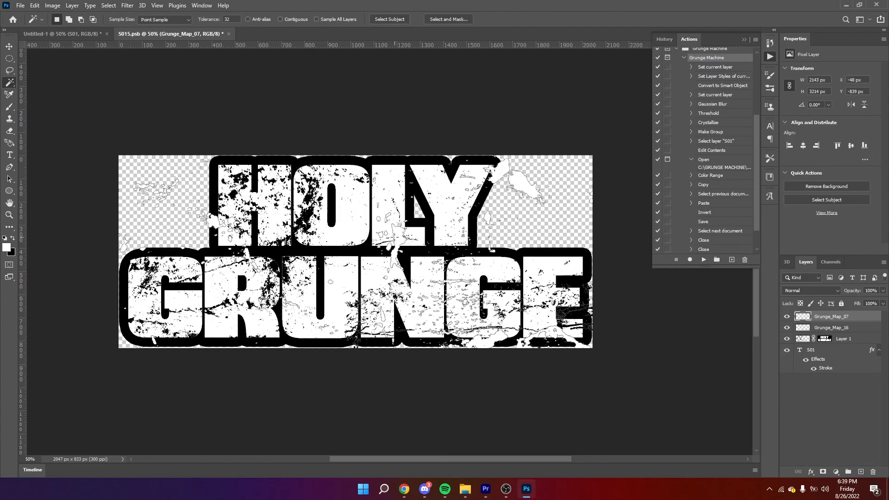
{"action": "key", "text": "ctrl+i"}
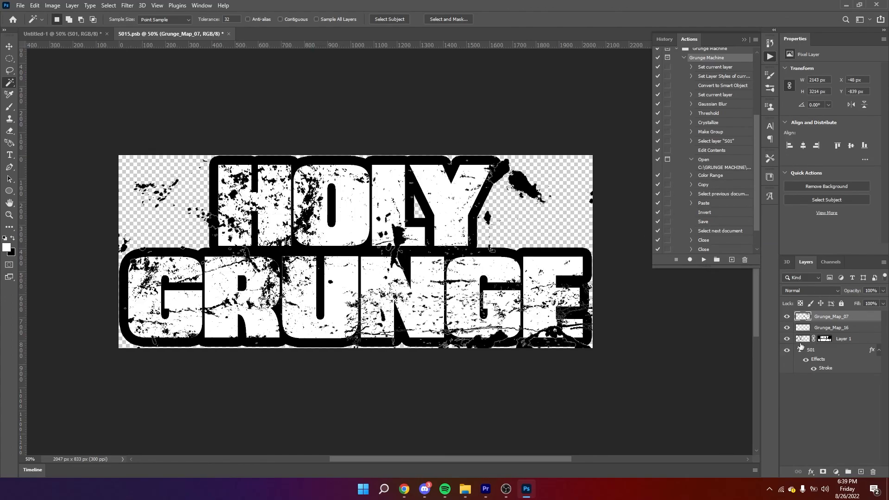
Step: Mask the Grunge_Map_07 and Grunge_Map_16 layers to the shape of the lettering and save the smart object contents
{"action": "left_click", "coordinate": [825, 339], "text": "ctrl"}
{"action": "left_click", "coordinate": [823, 471]}
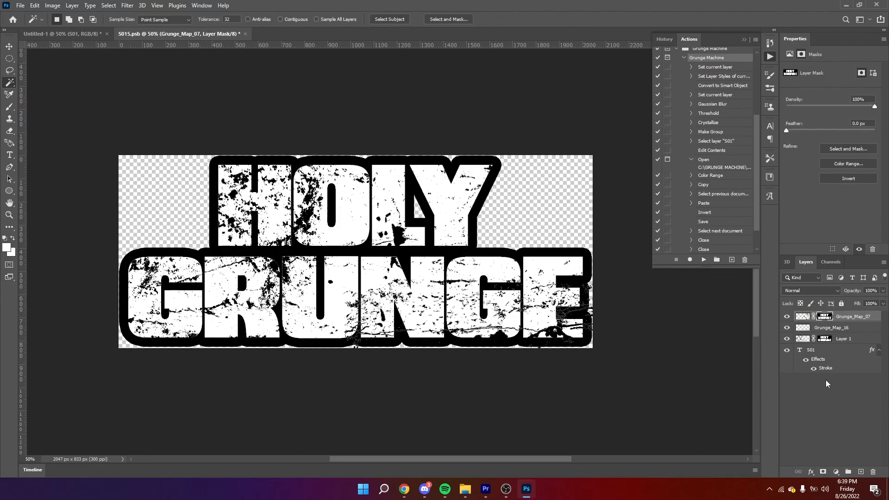
{"action": "left_click", "coordinate": [833, 328]}
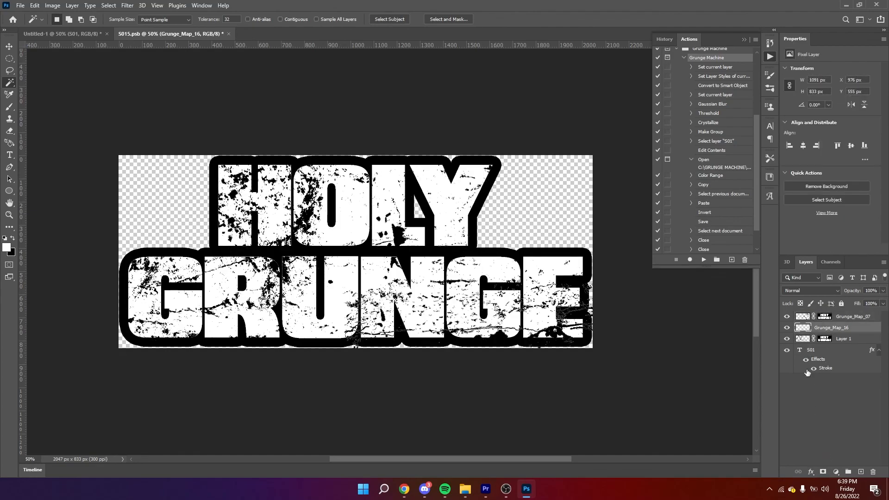
{"action": "left_click", "coordinate": [812, 351]}
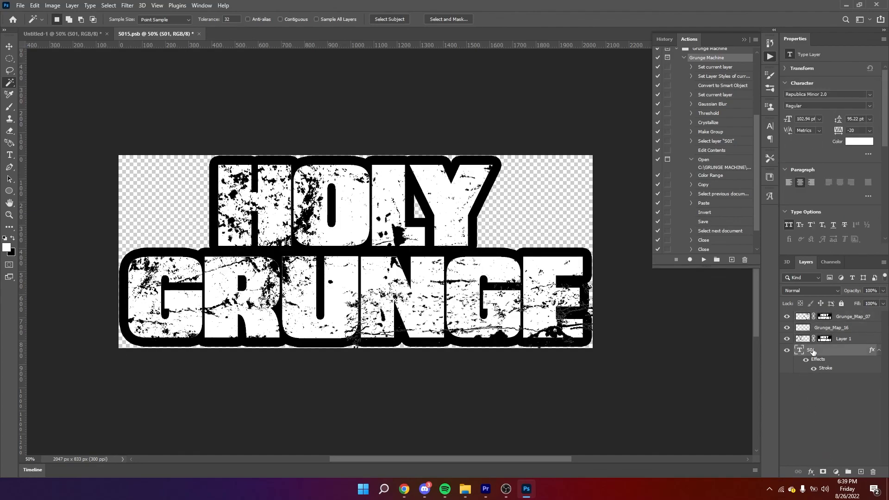
{"action": "left_click", "coordinate": [800, 352], "text": "ctrl"}
{"action": "left_click", "coordinate": [824, 330]}
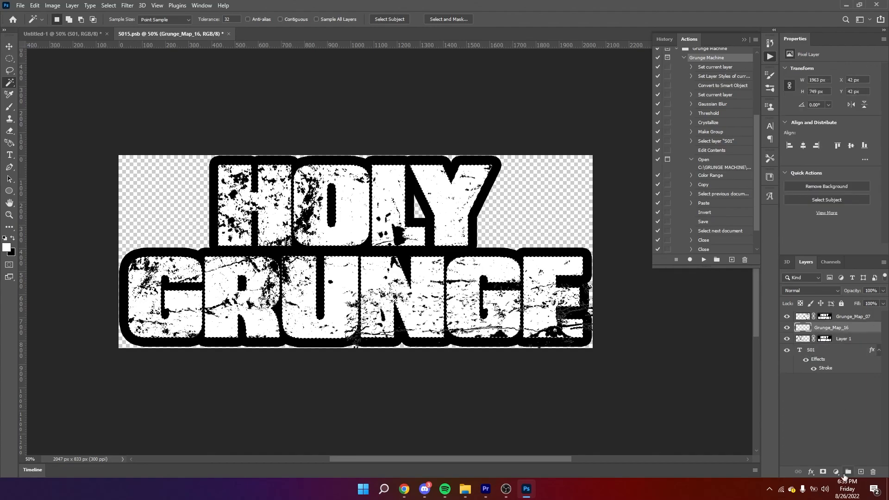
{"action": "left_click", "coordinate": [823, 472]}
{"action": "key", "text": "ctrl+s"}
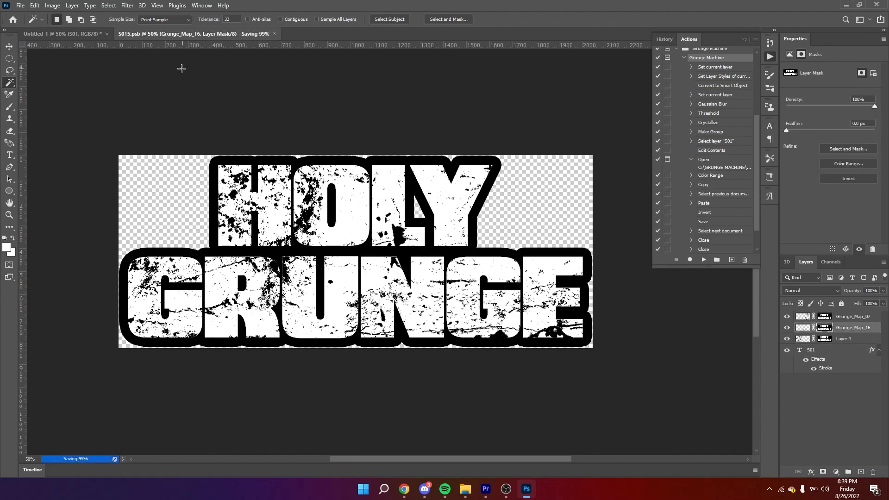
Step: Check the updated text in Untitled-1, and delete the layer mask from Layer 1 in the smart object contents
{"action": "left_click", "coordinate": [70, 36]}
{"action": "key", "text": "z"}
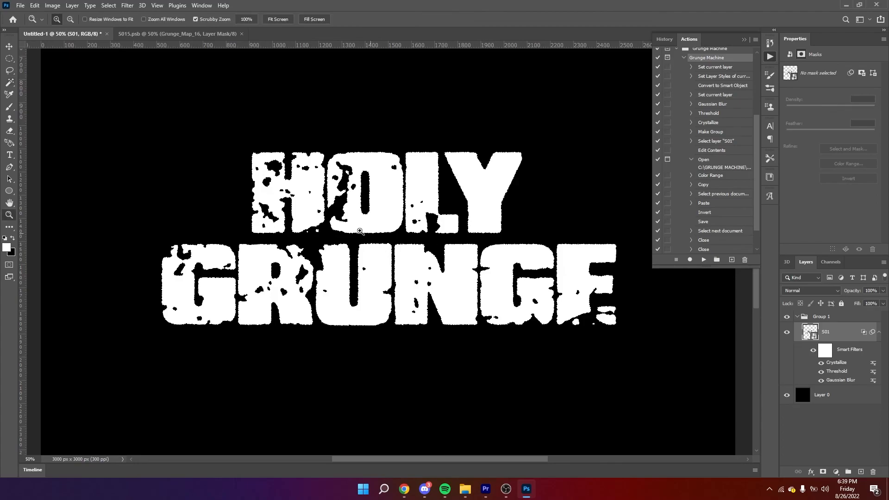
{"action": "left_click", "coordinate": [484, 238], "text": "alt"}
{"action": "left_click", "coordinate": [179, 34]}
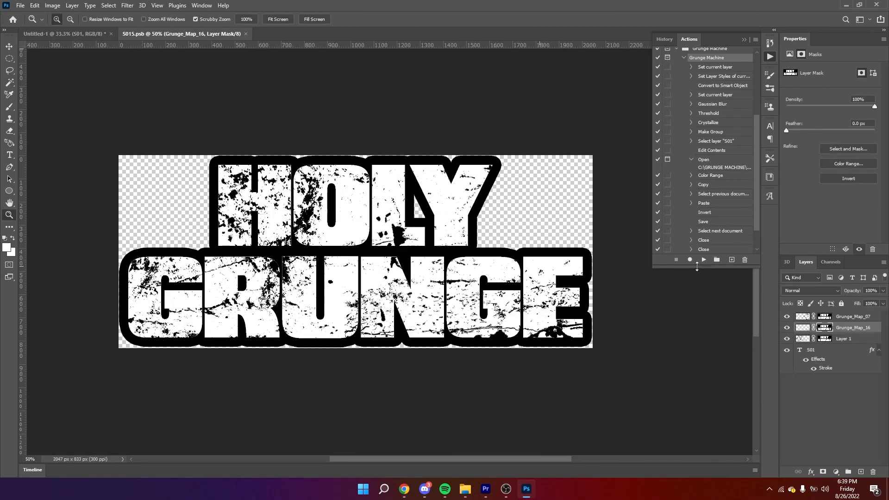
{"action": "left_click", "coordinate": [825, 338]}
{"action": "key", "text": "Delete"}
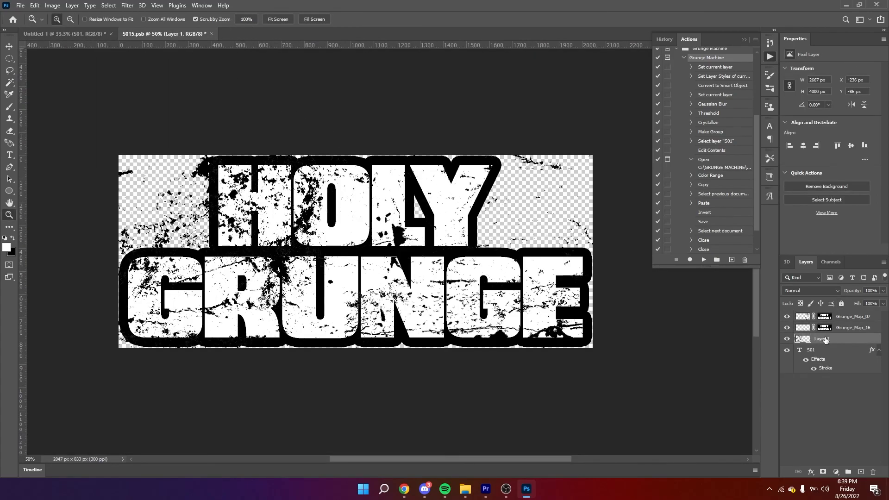
Step: Move the Layer 1 grunge texture 236 px to the right, keeping its vertical position
{"action": "key", "text": "ctrl+t"}
{"action": "left_click_drag", "start_coordinate": [271, 248], "coordinate": [326, 249]}
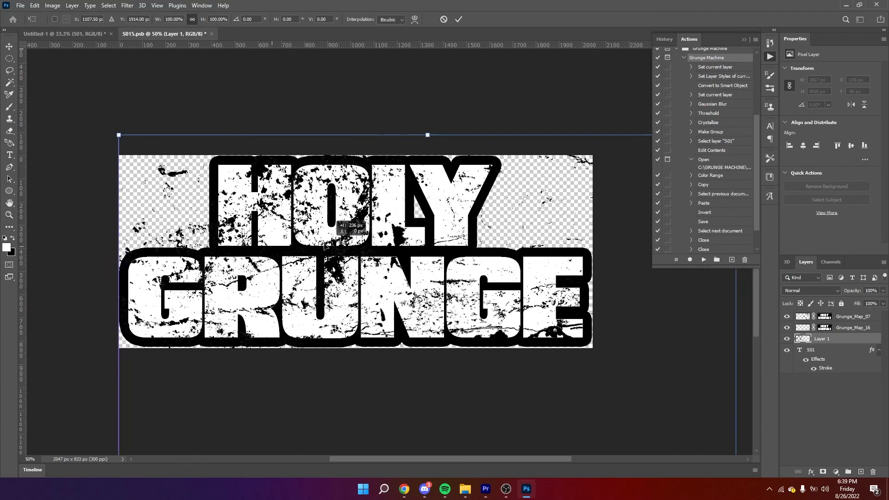
{"action": "left_click", "coordinate": [458, 21]}
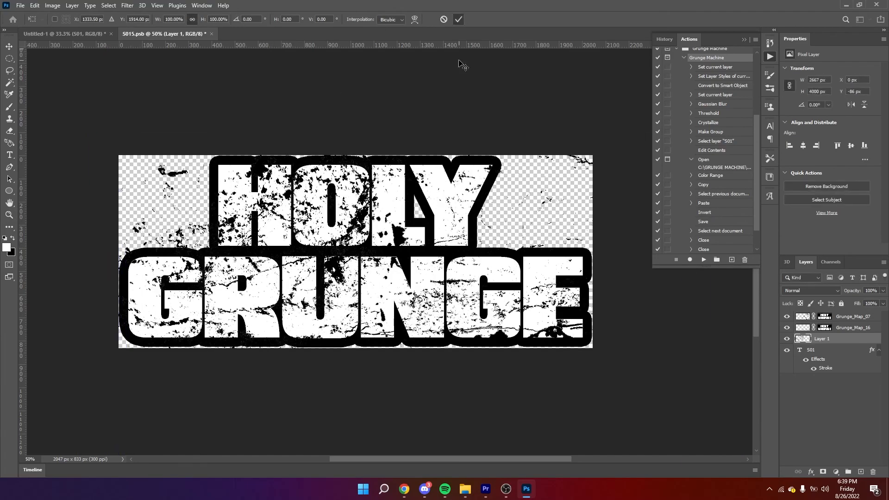
Step: Mask Layer 1 with the outline of the S01 text and save the smart object contents
{"action": "left_click", "coordinate": [800, 350], "text": "ctrl"}
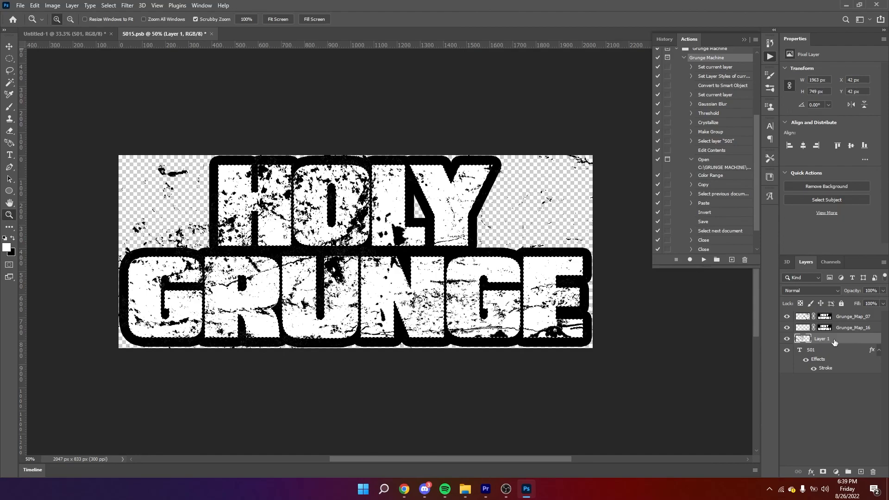
{"action": "left_click", "coordinate": [823, 472]}
{"action": "key", "text": "ctrl+s"}
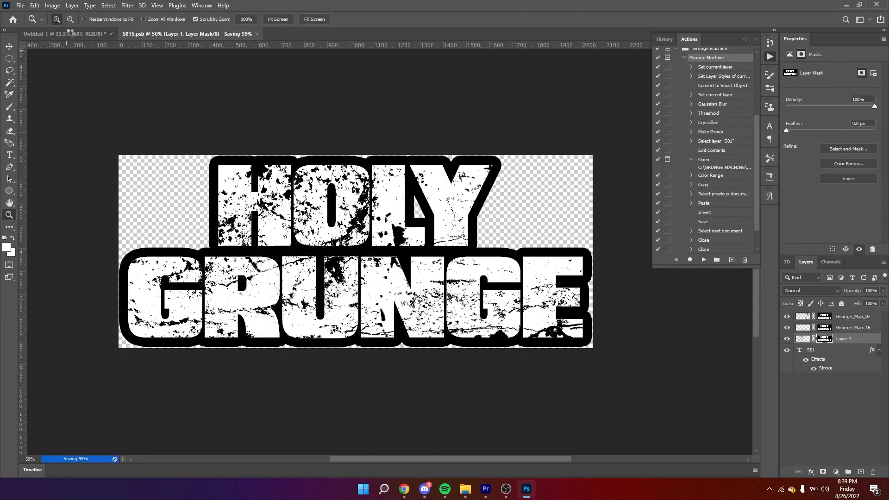
Step: Examine the updated HOLY GRUNGE lettering in the Untitled-1 document at different zoom levels
{"action": "left_click", "coordinate": [70, 34]}
{"action": "left_click", "coordinate": [343, 262], "text": "alt"}
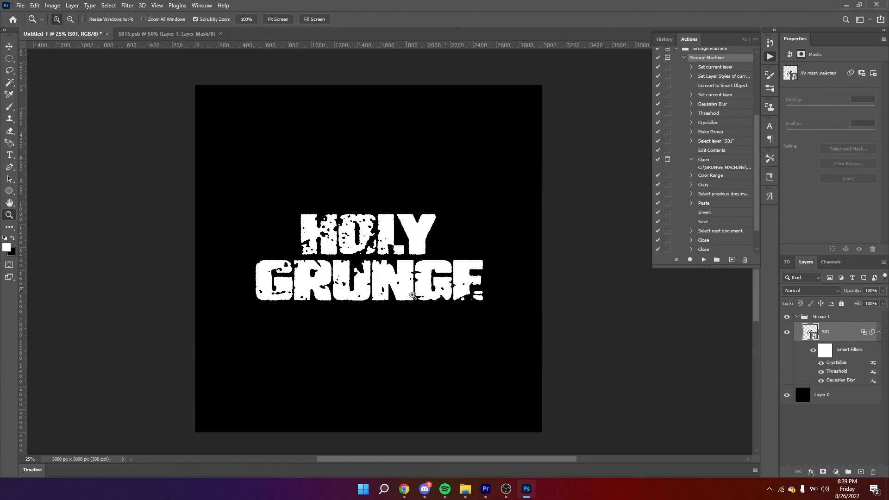
{"action": "left_click", "coordinate": [413, 295]}
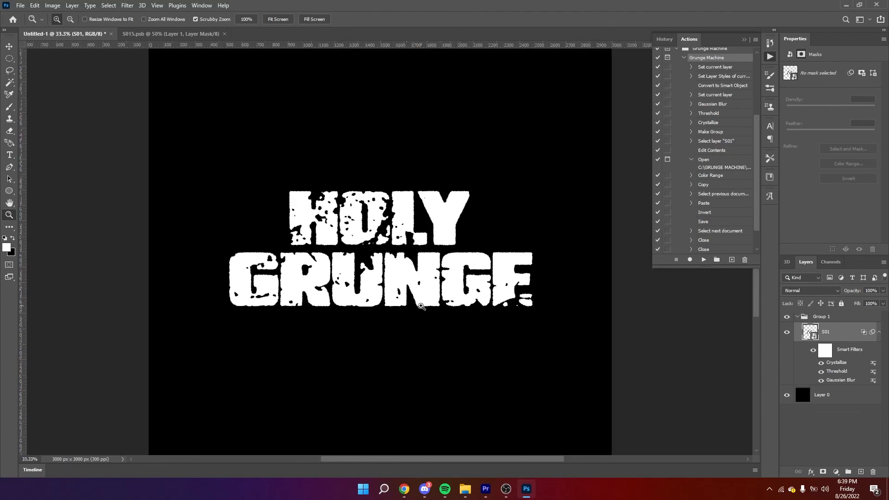
{"action": "left_click_drag", "start_coordinate": [426, 301], "coordinate": [422, 312]}
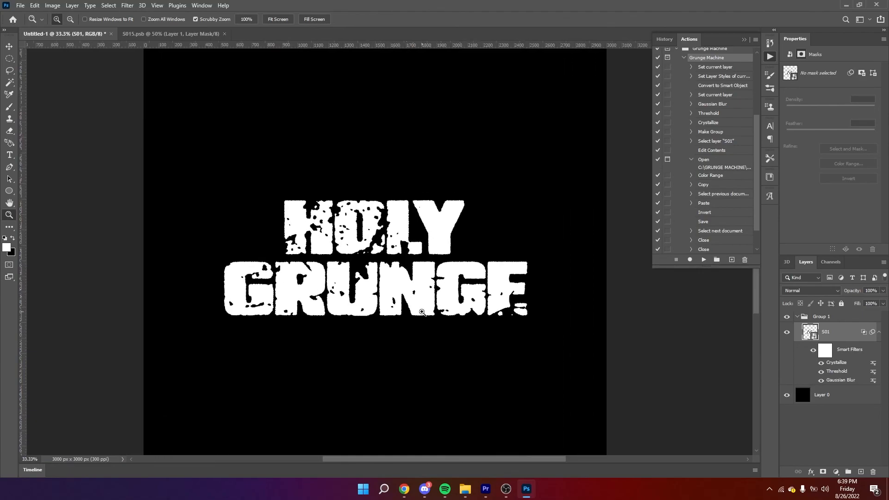
{"action": "scroll", "coordinate": [449, 293], "scroll_direction": "down", "scroll_amount": 2}
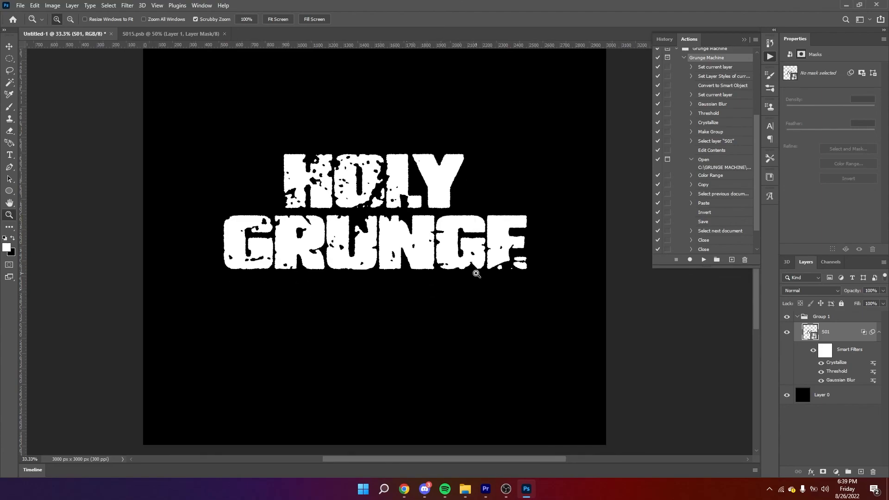
{"action": "left_click_drag", "start_coordinate": [490, 306], "coordinate": [466, 324]}
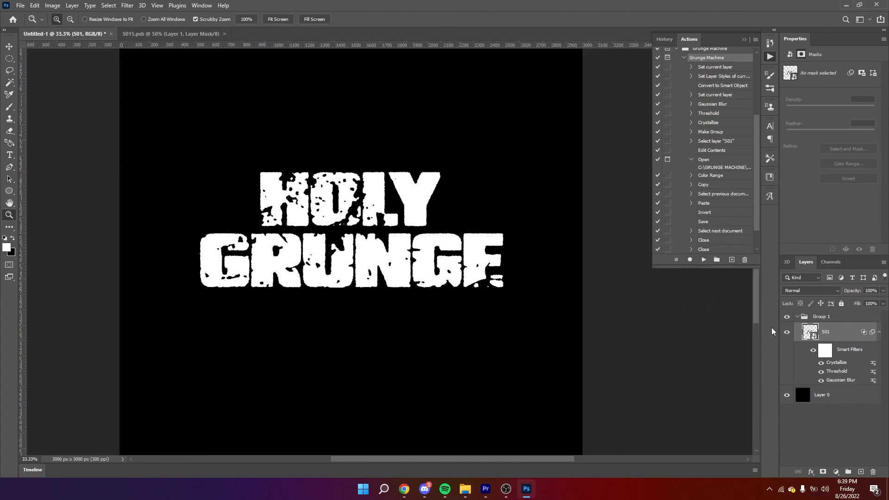
{"action": "left_click_drag", "start_coordinate": [368, 311], "coordinate": [389, 315]}
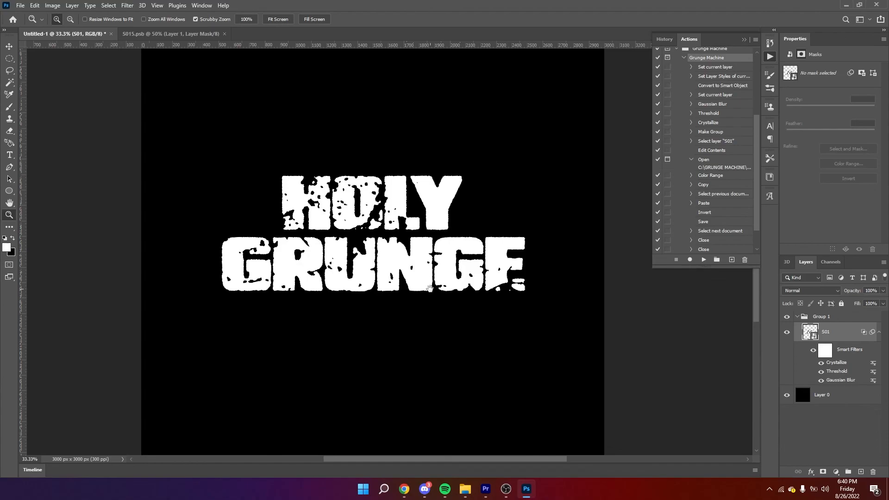
{"action": "left_click_drag", "start_coordinate": [429, 300], "coordinate": [423, 298]}
{"action": "key", "text": "v"}
{"action": "left_click_drag", "start_coordinate": [79, 161], "coordinate": [553, 284]}
{"action": "left_click_drag", "start_coordinate": [487, 278], "coordinate": [492, 277]}
{"action": "key", "text": "ctrl+z"}
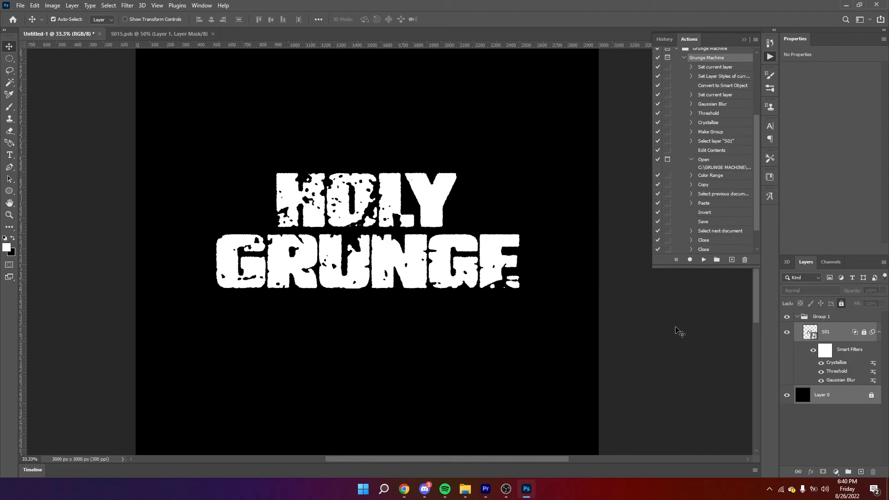